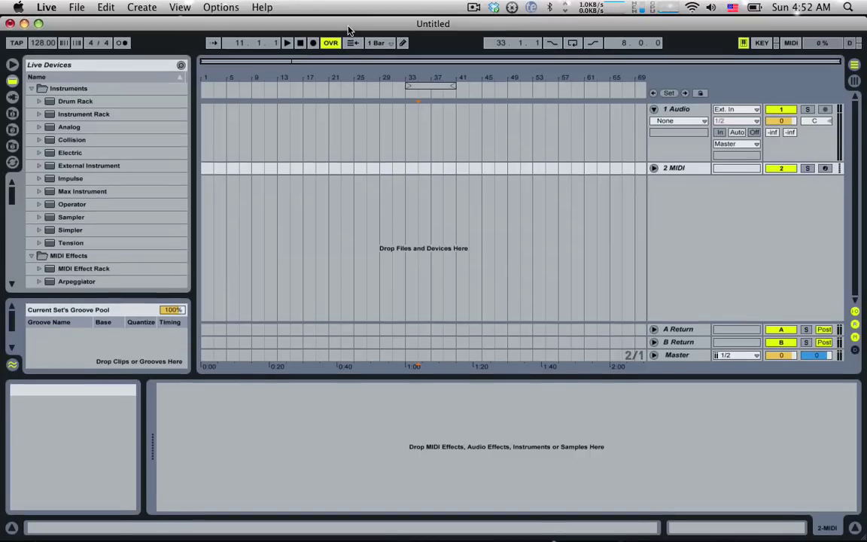
# Step: Unfold the 2 MIDI track in the arrangement and leave it selected
pyautogui.moveTo(348, 28); pyautogui.dragTo(349, 28)
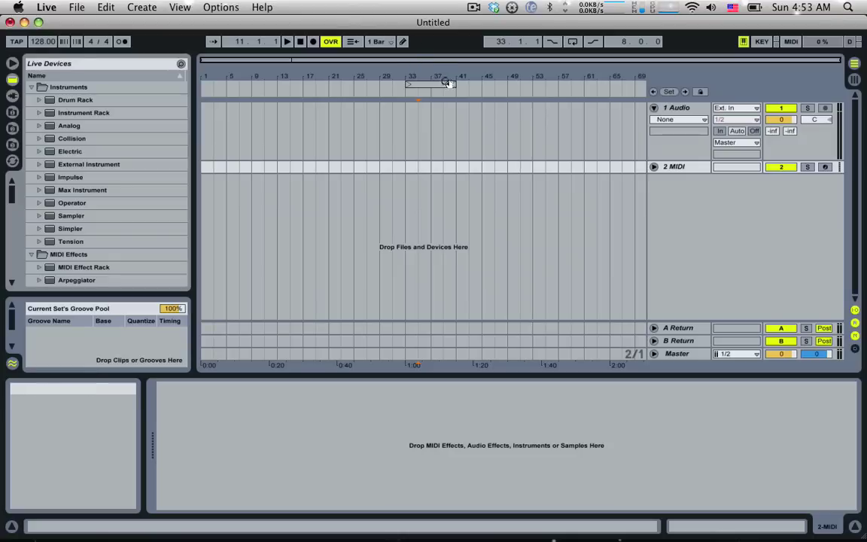
pyautogui.click(653, 167)
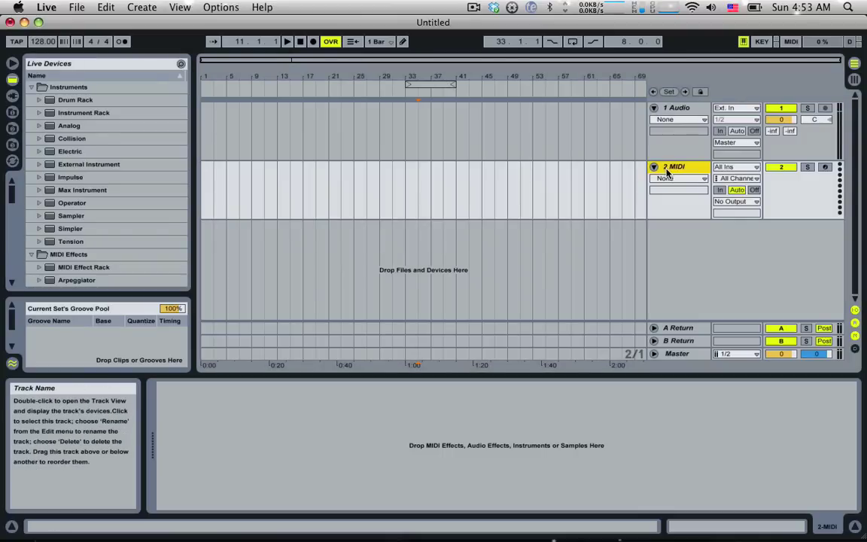
pyautogui.click(682, 111)
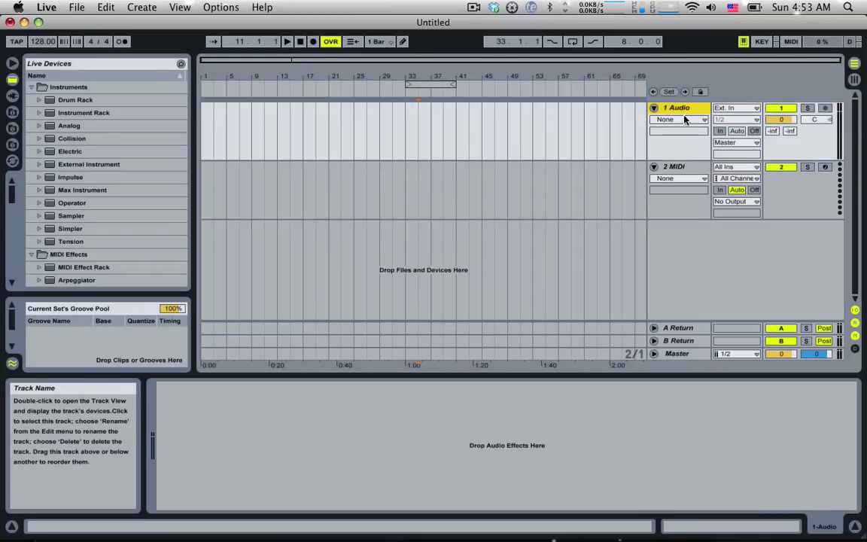
pyautogui.click(681, 173)
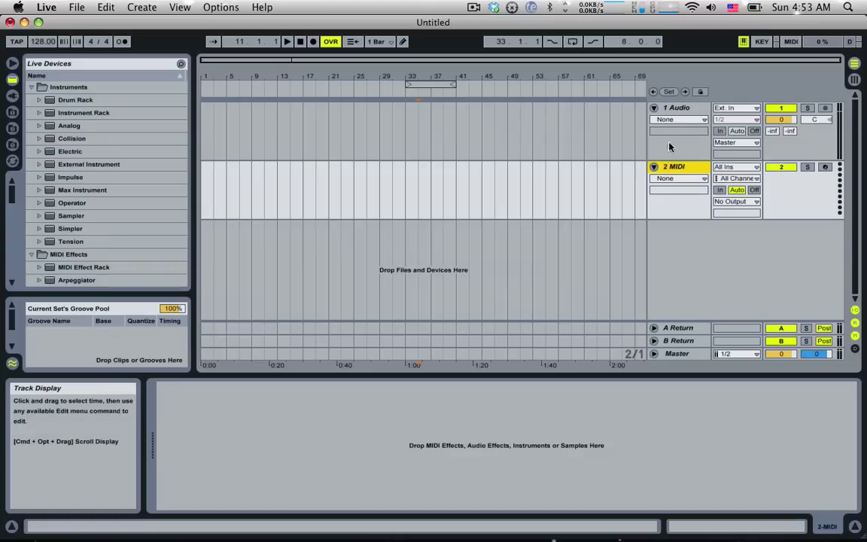
# Step: Audition several snare samples around SNARE117 to SNARE123 in the SNARES-RIMS folder
pyautogui.click(14, 129)
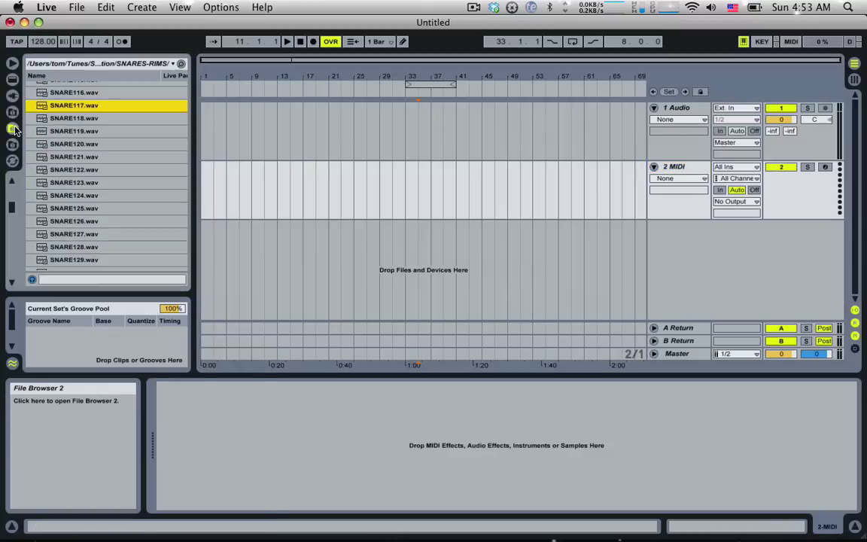
pyautogui.click(79, 120)
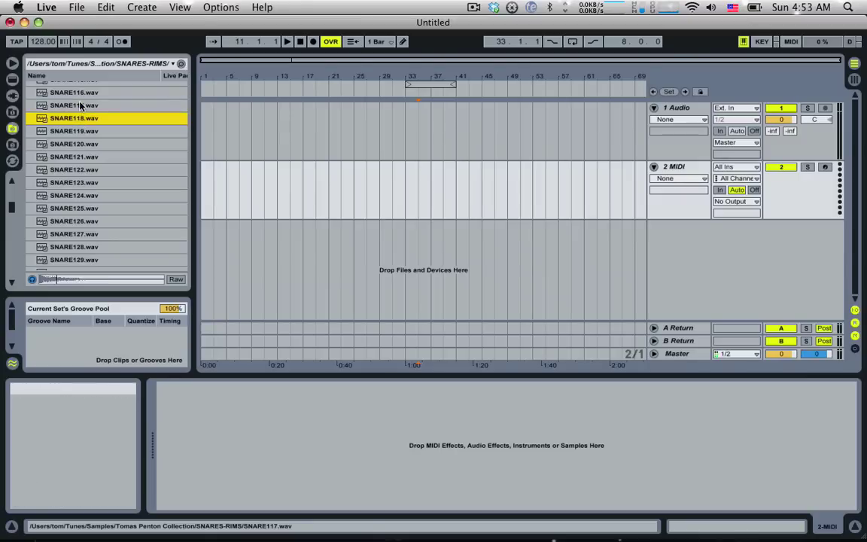
pyautogui.click(79, 103)
pyautogui.click(70, 133)
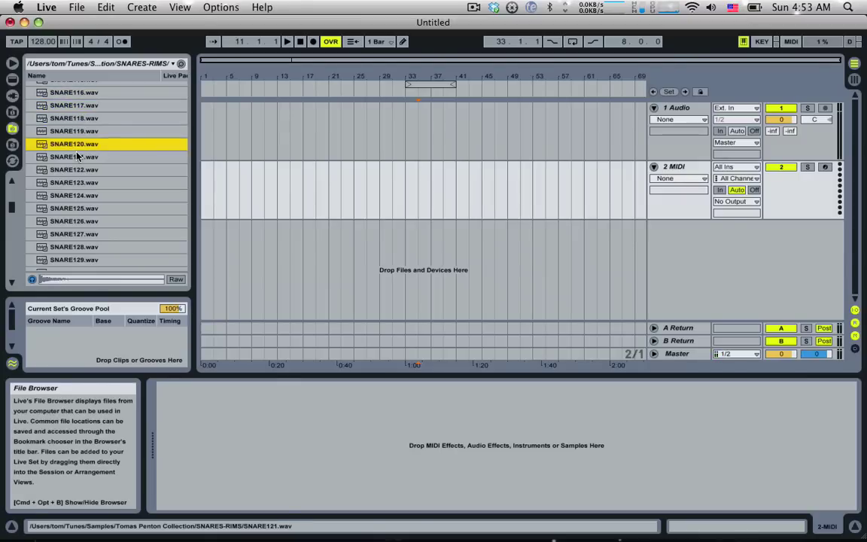
pyautogui.click(77, 156)
pyautogui.click(75, 182)
# Step: Place SNARE122.wav on the 1 Audio track at bar 33 and play it back
pyautogui.click(70, 170)
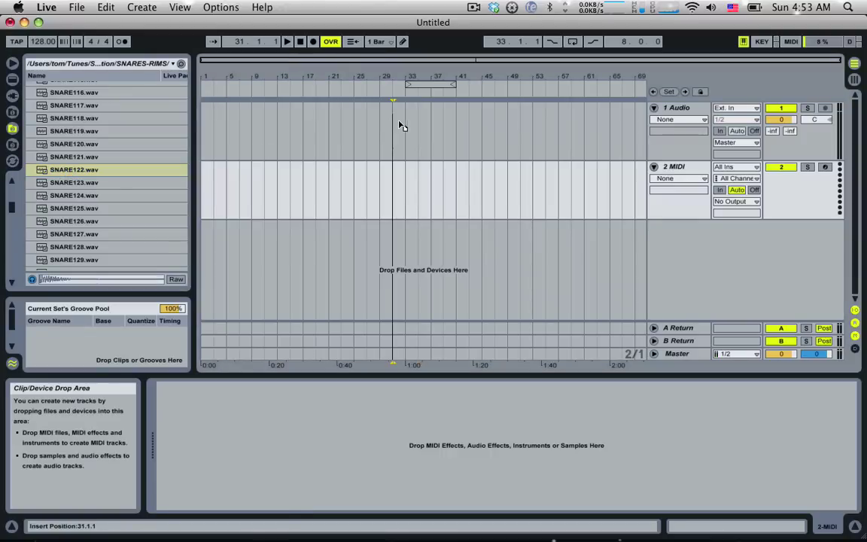
pyautogui.click(404, 128)
pyautogui.moveTo(421, 63)
pyautogui.mouseDown()
pyautogui.moveTo(422, 121)
pyautogui.moveTo(403, 101)
pyautogui.mouseUp()
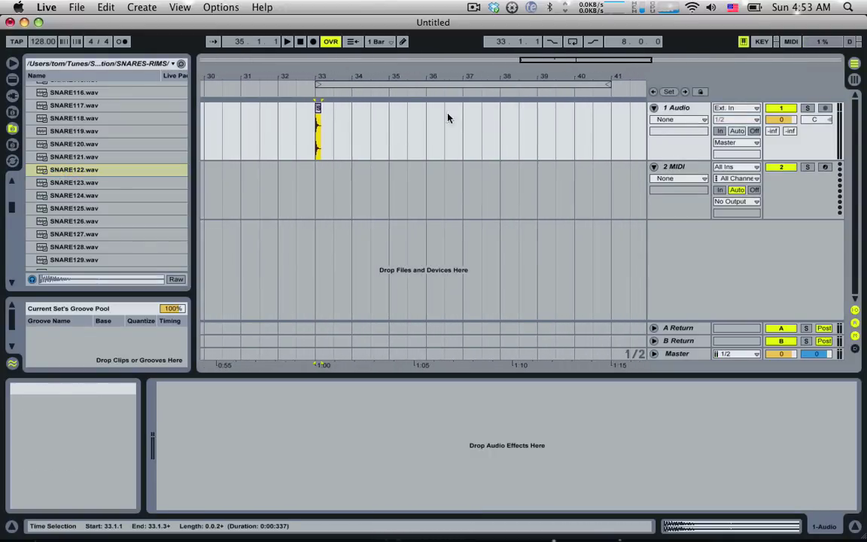
pyautogui.click(314, 145)
pyautogui.press('space')
pyautogui.press('space')
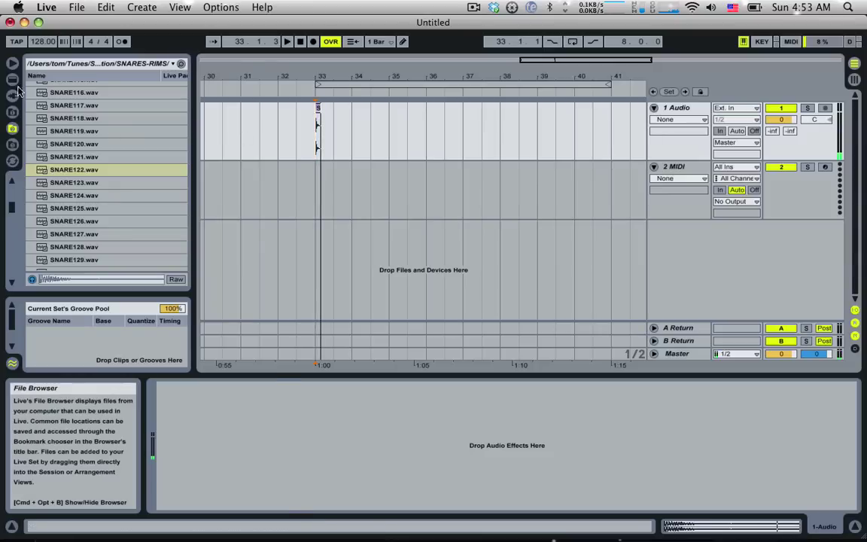
# Step: Add the Reverb audio effect from the Live devices to the 1 Audio track
pyautogui.click(12, 79)
pyautogui.scroll(-4, 74, 251)
pyautogui.scroll(-10, 74, 251)
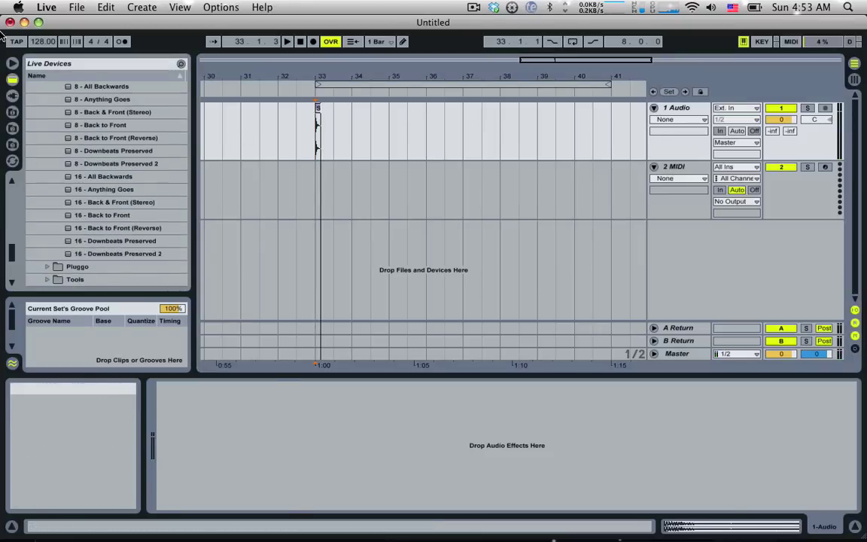
pyautogui.click(12, 81)
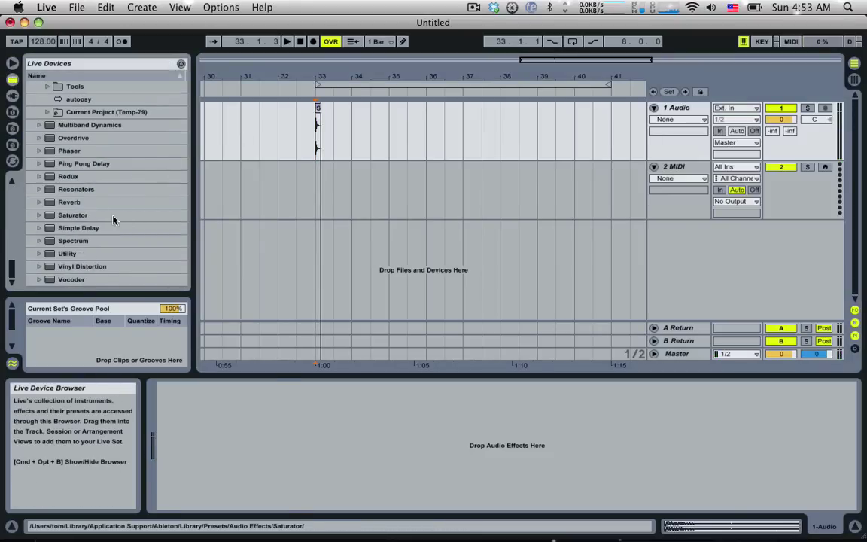
pyautogui.click(74, 204)
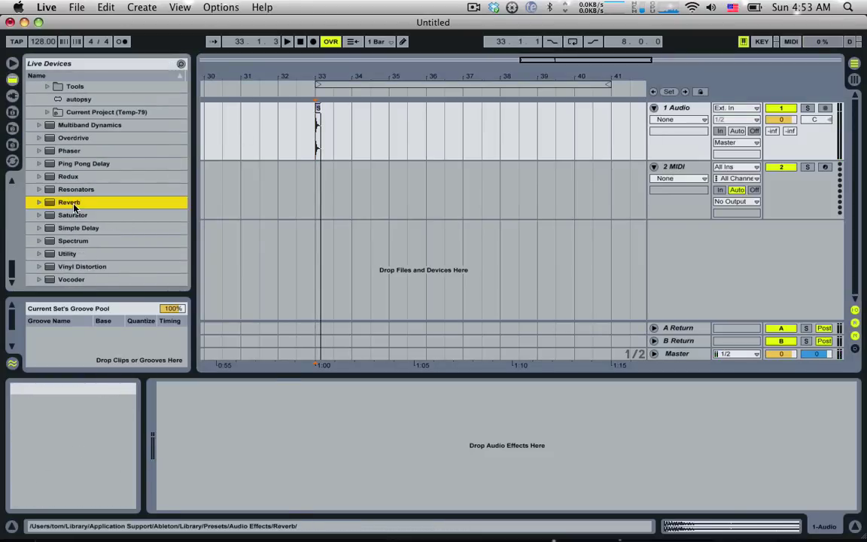
pyautogui.doubleClick(73, 205)
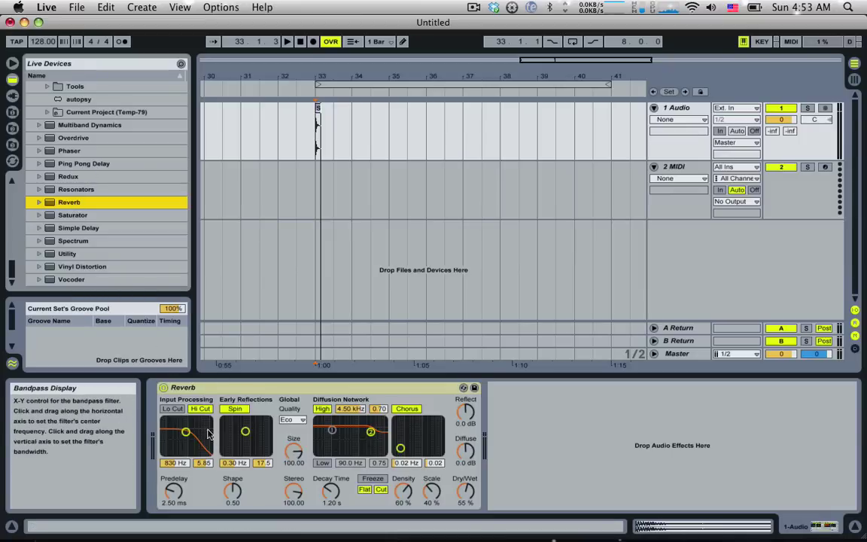
# Step: Play the snare through the Reverb, set its Decay Time to 10.7 s and listen again
pyautogui.click(267, 388)
pyautogui.press('space')
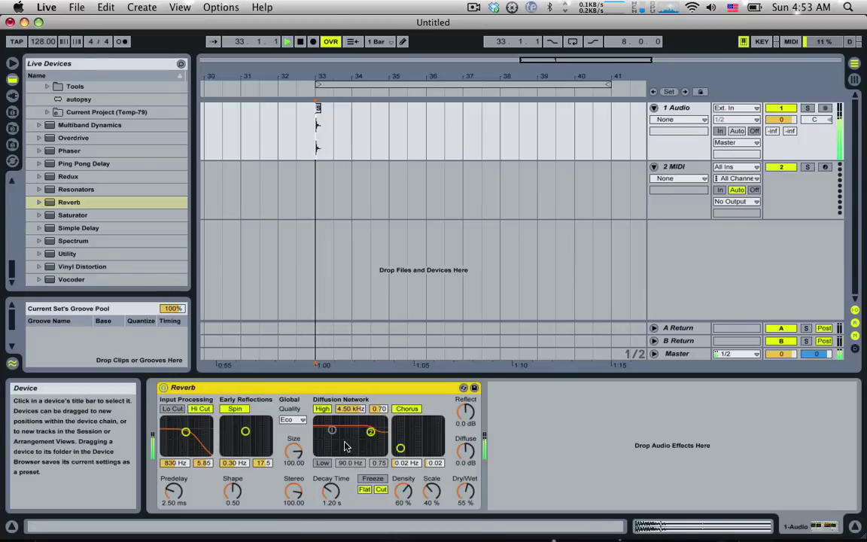
pyautogui.moveTo(330, 490); pyautogui.dragTo(330, 420)
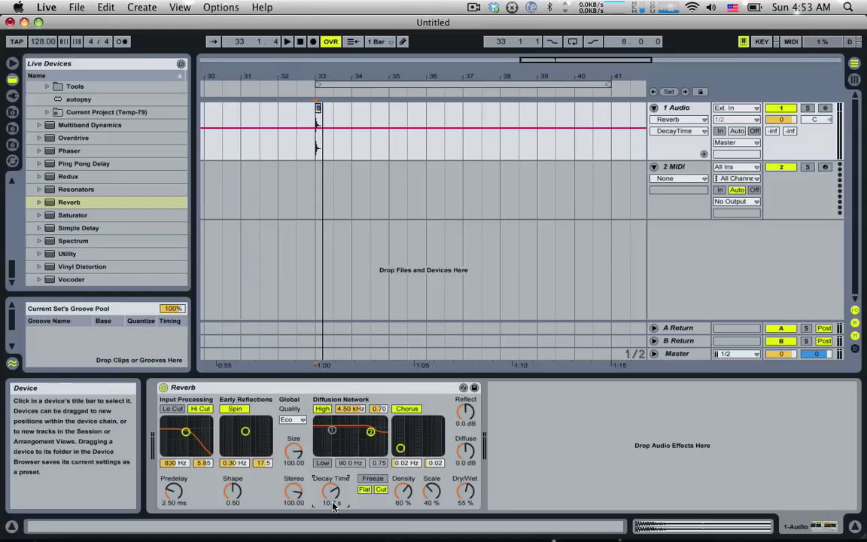
pyautogui.press('space')
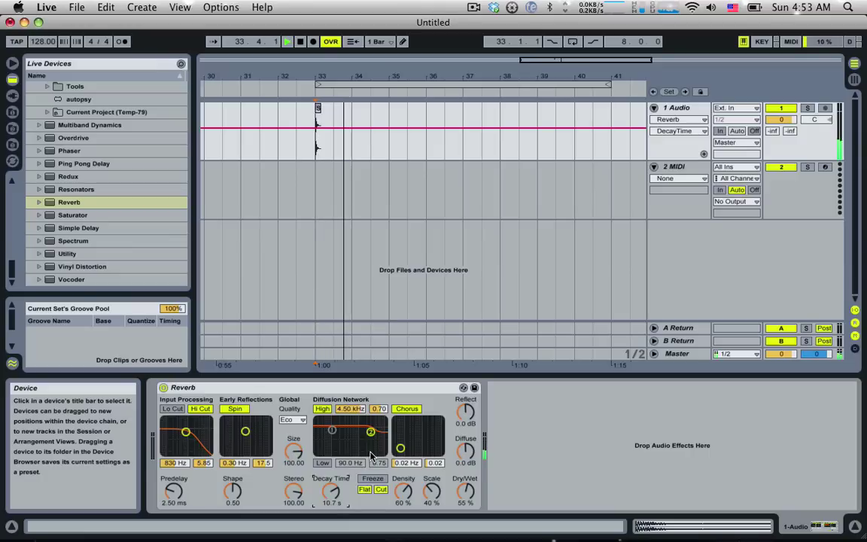
pyautogui.press('space')
# Step: Set the Reverb's Dry/Wet to 90 % while auditioning the snare
pyautogui.click(466, 491)
pyautogui.moveTo(465, 491); pyautogui.dragTo(466, 460)
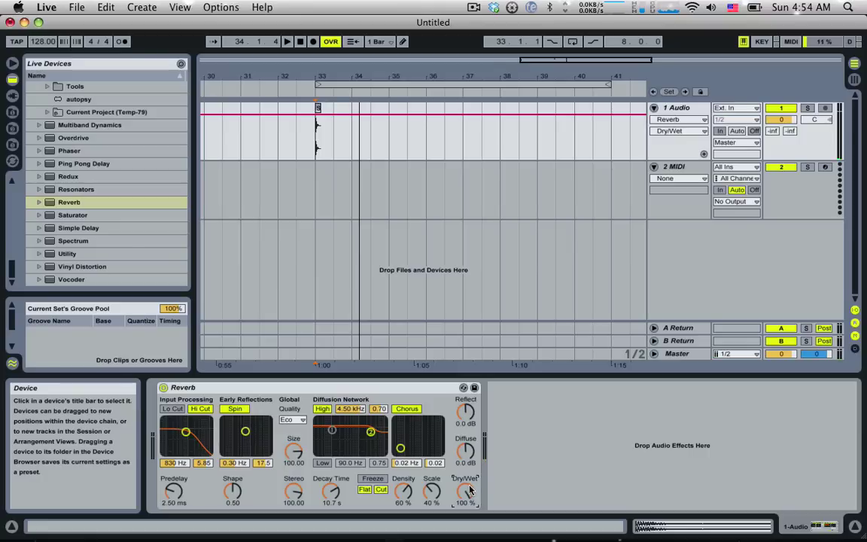
pyautogui.press('space')
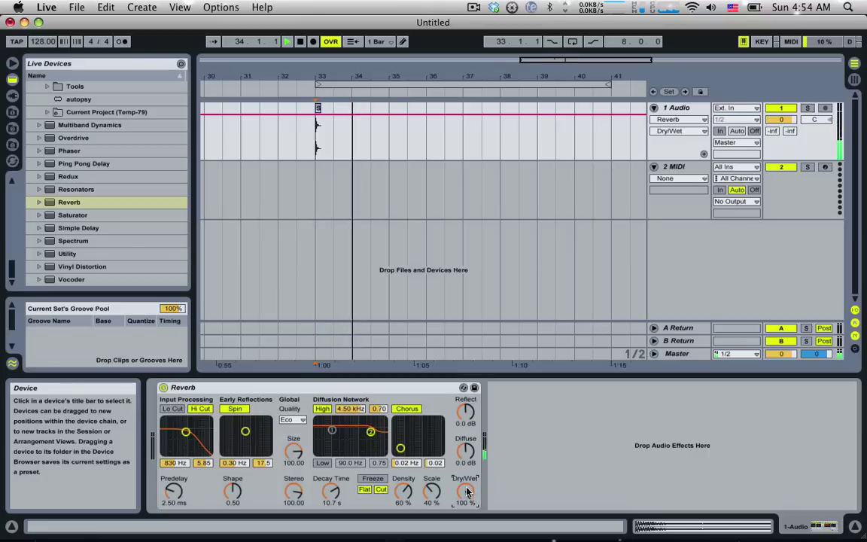
pyautogui.moveTo(467, 491); pyautogui.dragTo(466, 498)
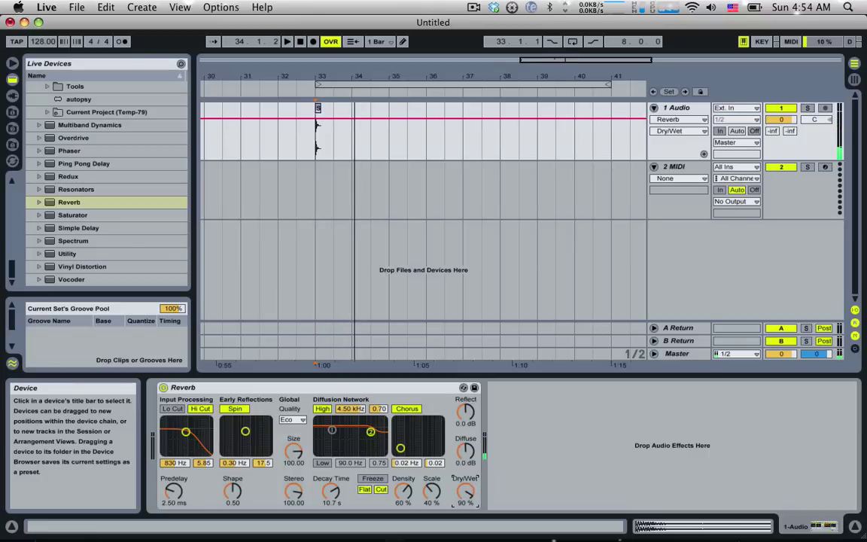
pyautogui.press('space')
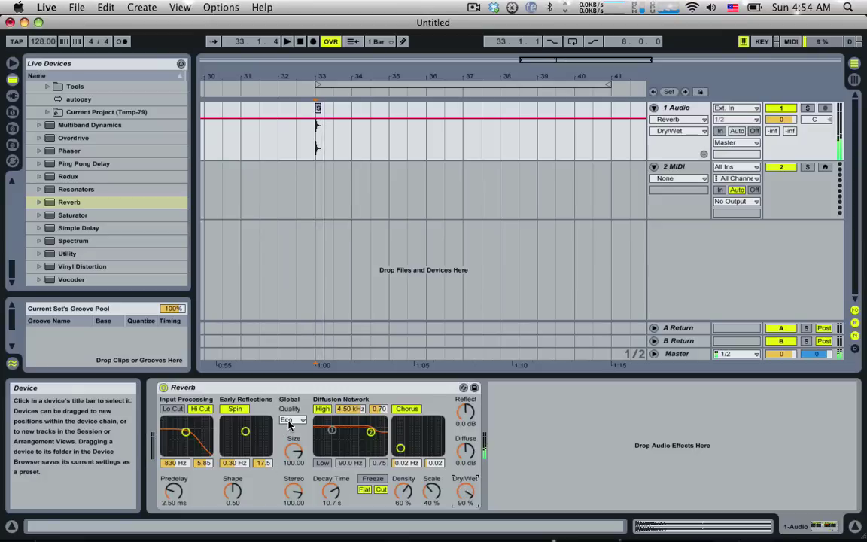
# Step: Set the Reverb's global Quality to High and play the snare from bar 33
pyautogui.click(289, 421)
pyautogui.click(290, 449)
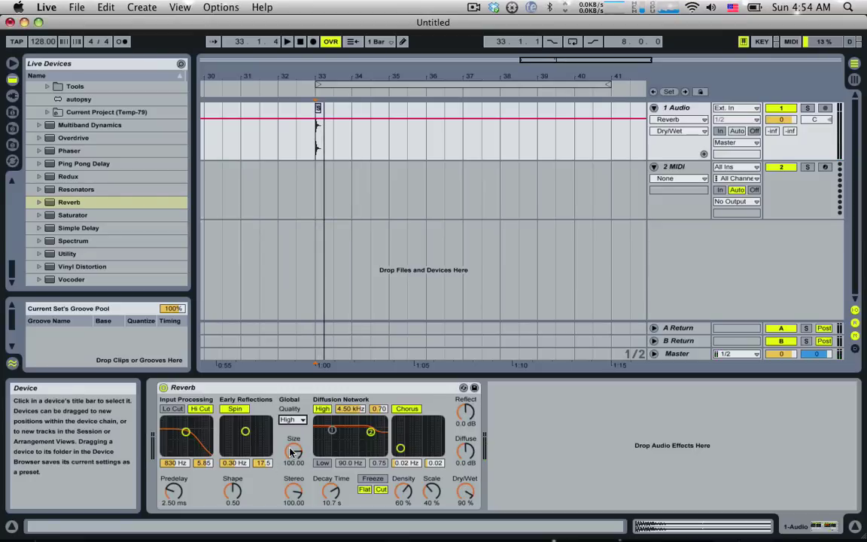
pyautogui.press('space')
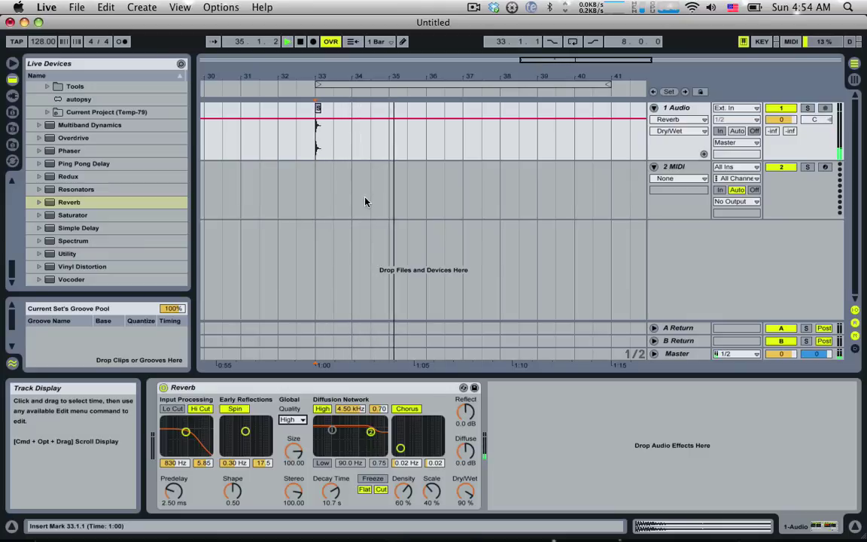
pyautogui.press('space')
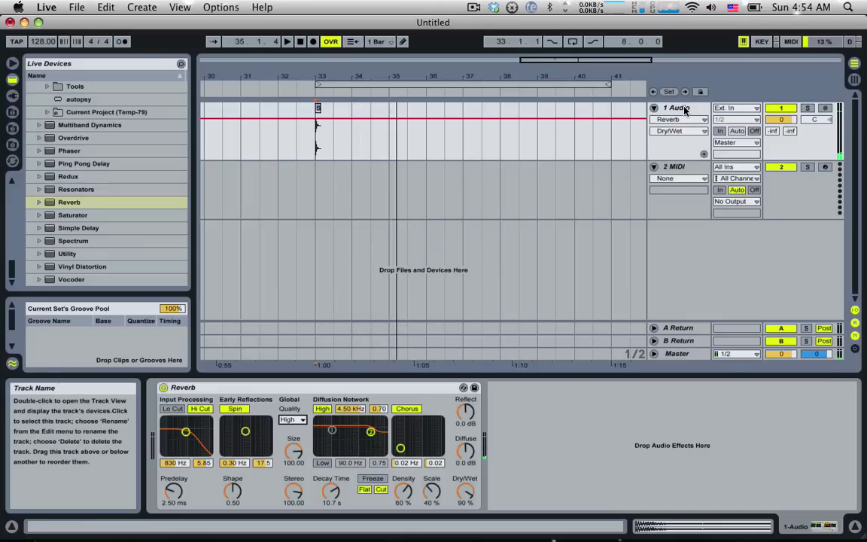
# Step: Freeze the 1 Audio track and unfreeze it again
pyautogui.rightClick(685, 111)
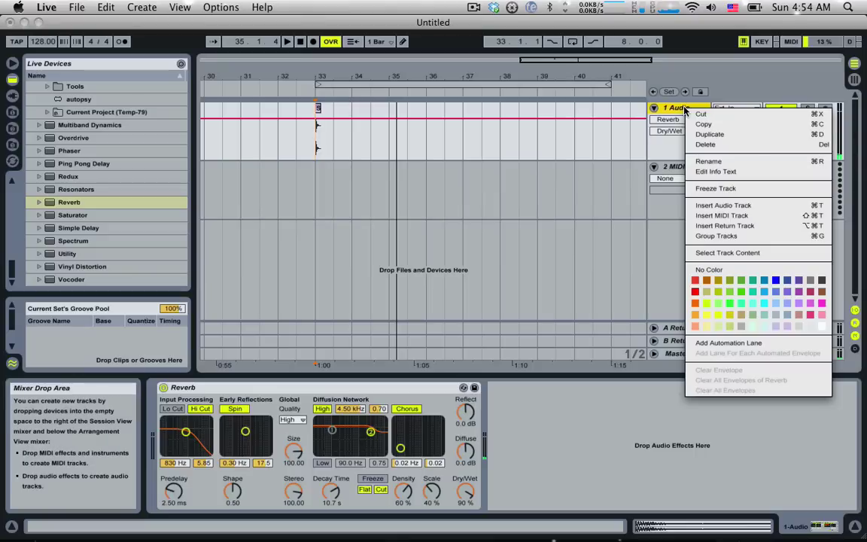
pyautogui.click(713, 189)
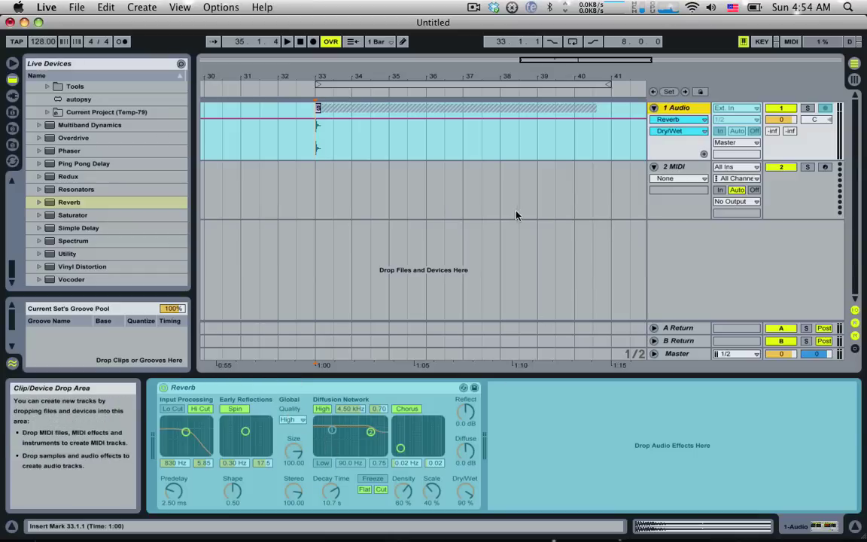
pyautogui.rightClick(677, 107)
pyautogui.click(707, 192)
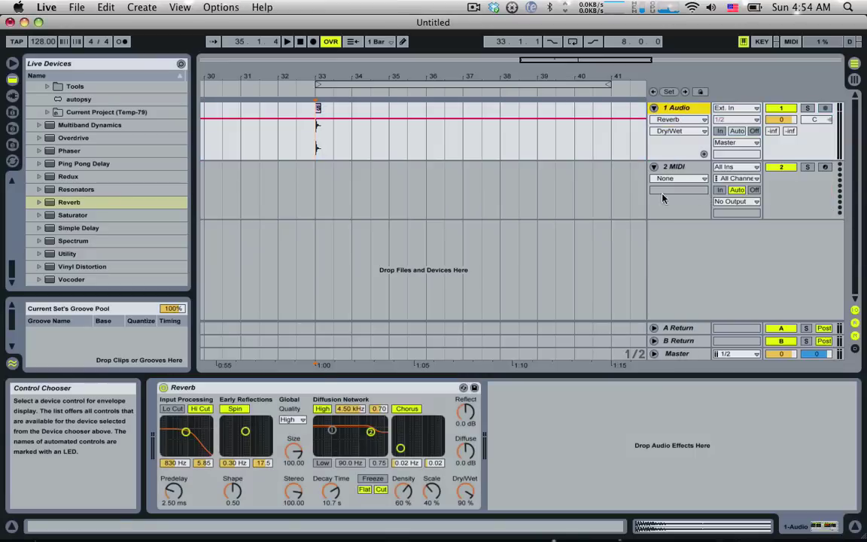
# Step: Freeze the 1 Audio track and flatten it to print the reverb into audio
pyautogui.rightClick(688, 110)
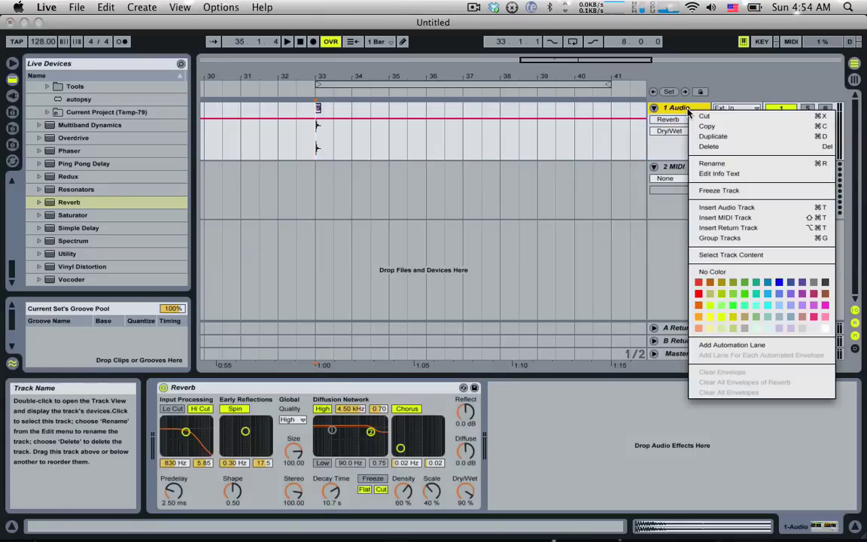
pyautogui.click(719, 191)
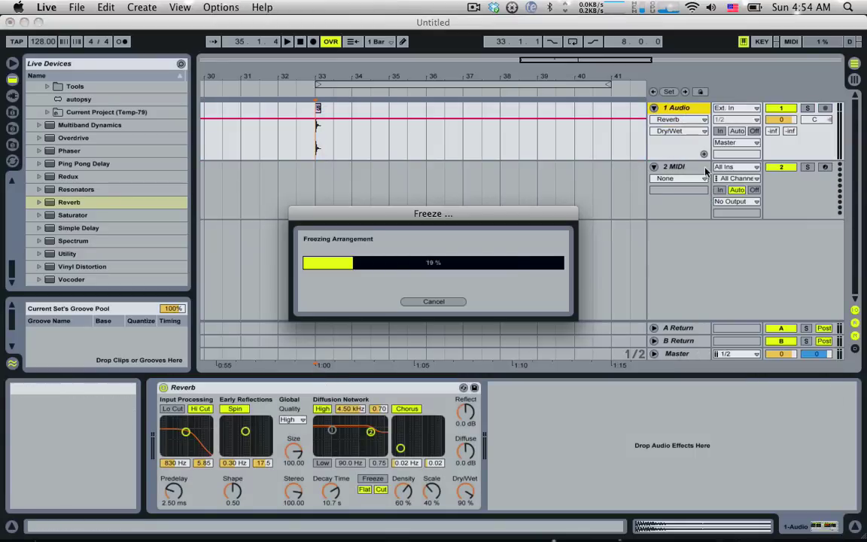
pyautogui.rightClick(677, 108)
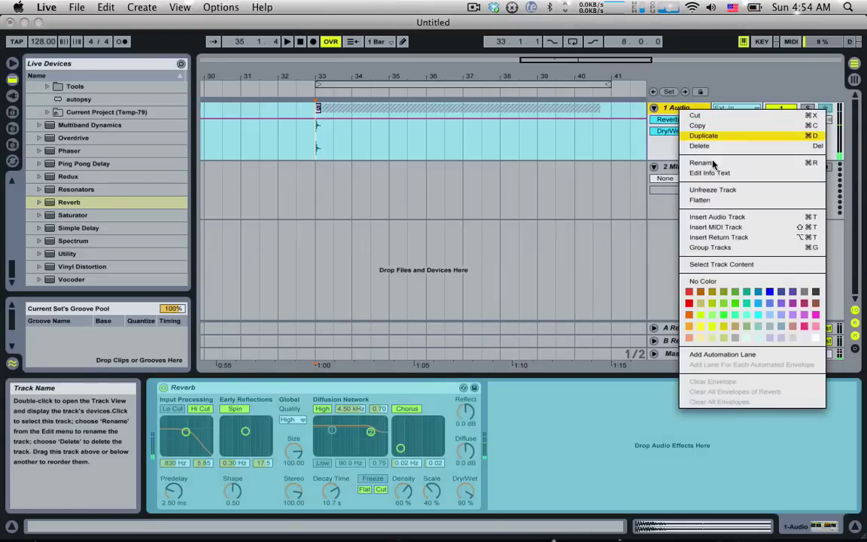
pyautogui.click(720, 201)
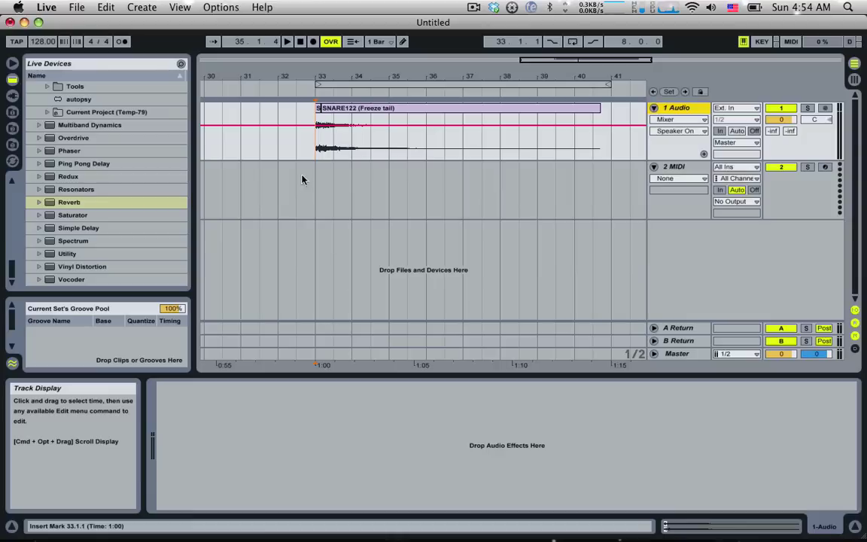
# Step: Extend the SNARE122 (Freeze tail) clip's start back to 33.1.1 over the short snare clip, play it and select the whole clip
pyautogui.click(318, 117)
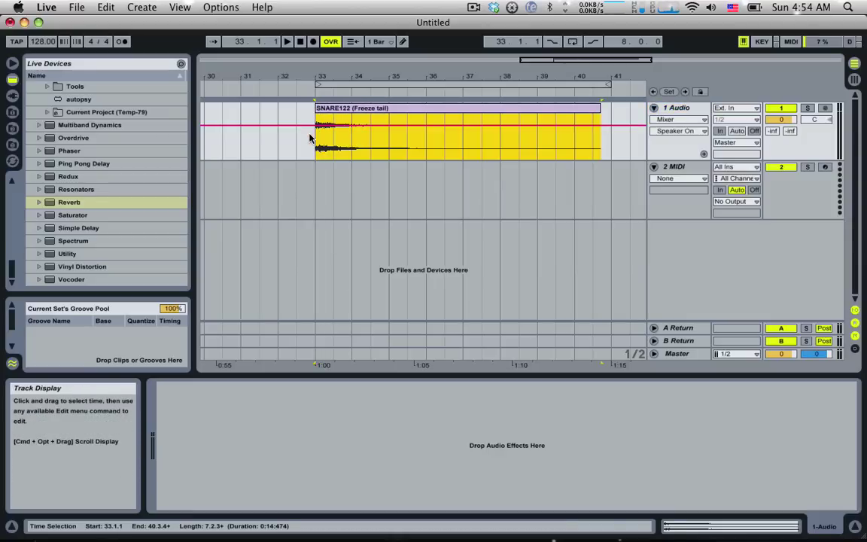
pyautogui.moveTo(315, 137); pyautogui.dragTo(558, 139)
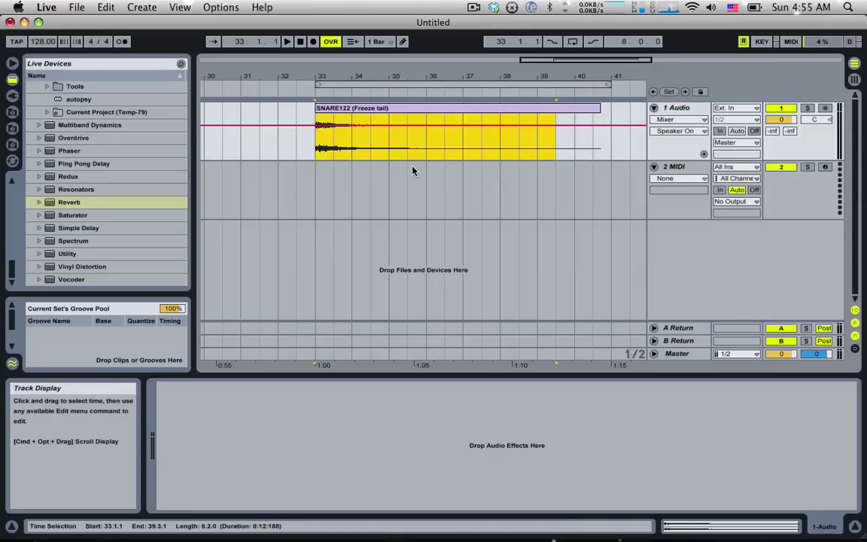
pyautogui.click(315, 146)
pyautogui.press('space')
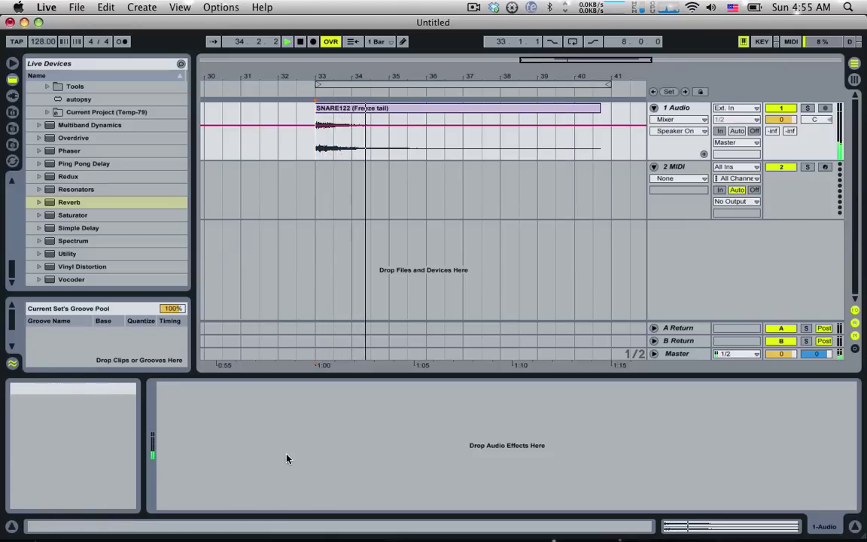
pyautogui.press('space')
pyautogui.click(351, 109)
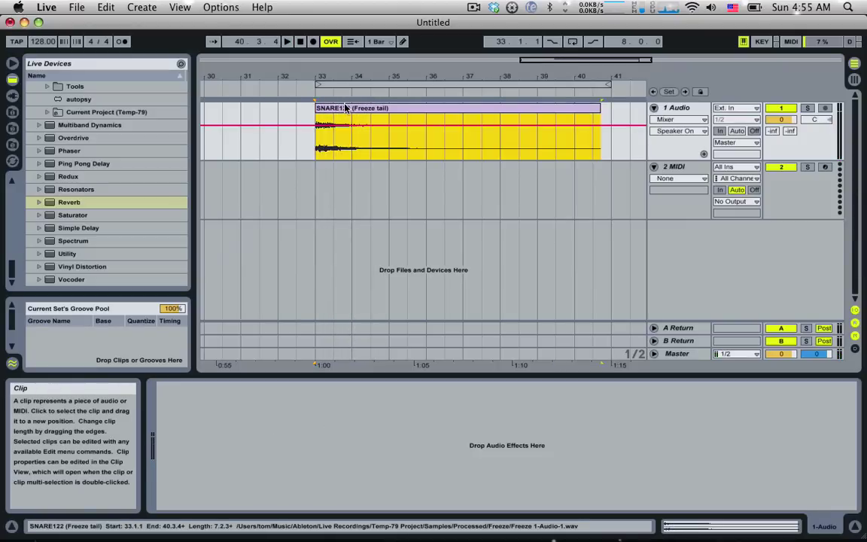
# Step: Split the SNARE122 (Freeze tail) clip at 37.1.1 and delete the part after it, leaving four bars from bar 33
pyautogui.click(462, 151)
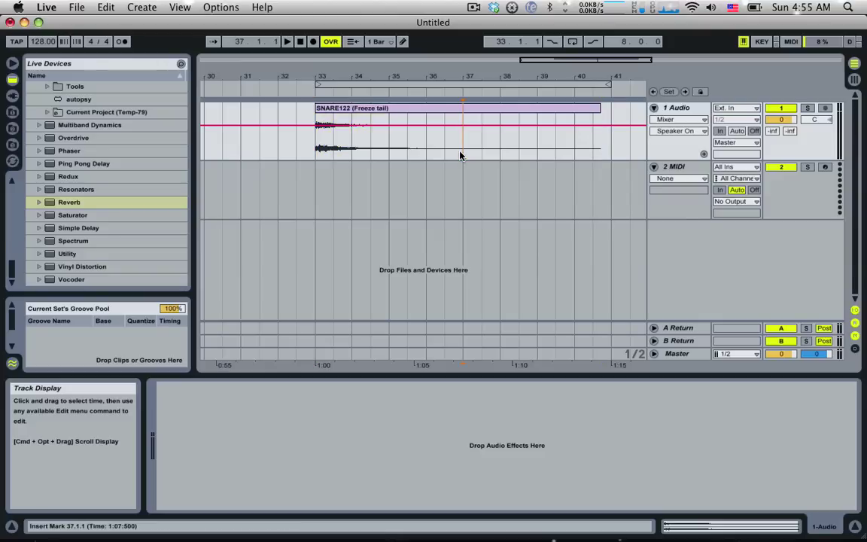
pyautogui.keyDown('shift'); pyautogui.click(321, 155); pyautogui.keyUp('shift')
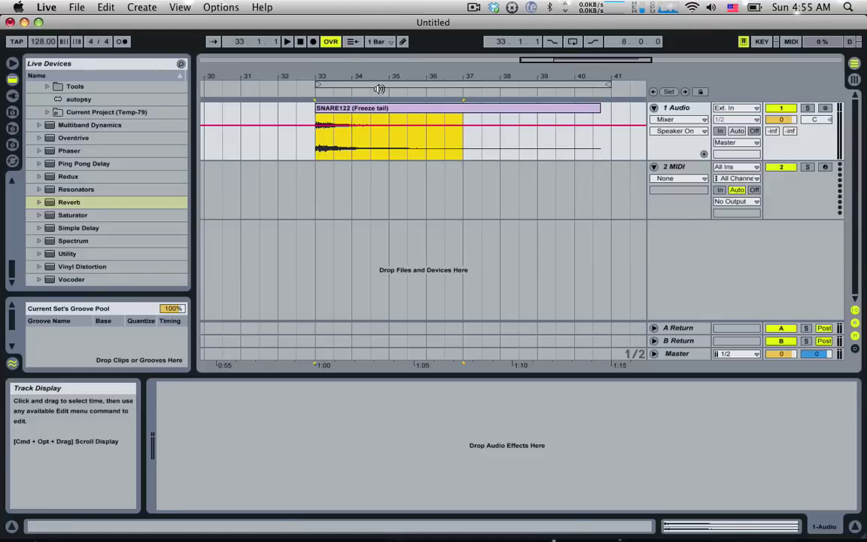
pyautogui.press('super+e')
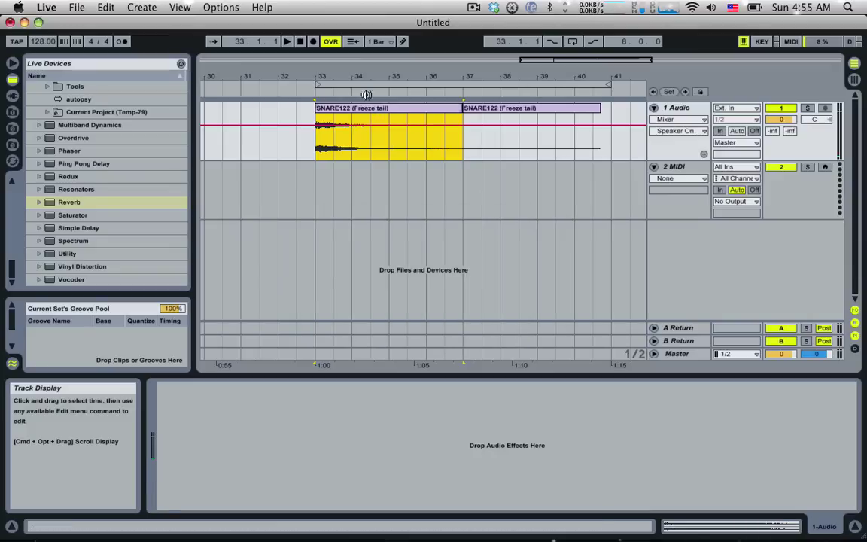
pyautogui.click(473, 110)
pyautogui.press('Delete')
# Step: Reverse the shortened SNARE122 (Freeze tail) clip's sample and play it from 33.1.1
pyautogui.doubleClick(422, 110)
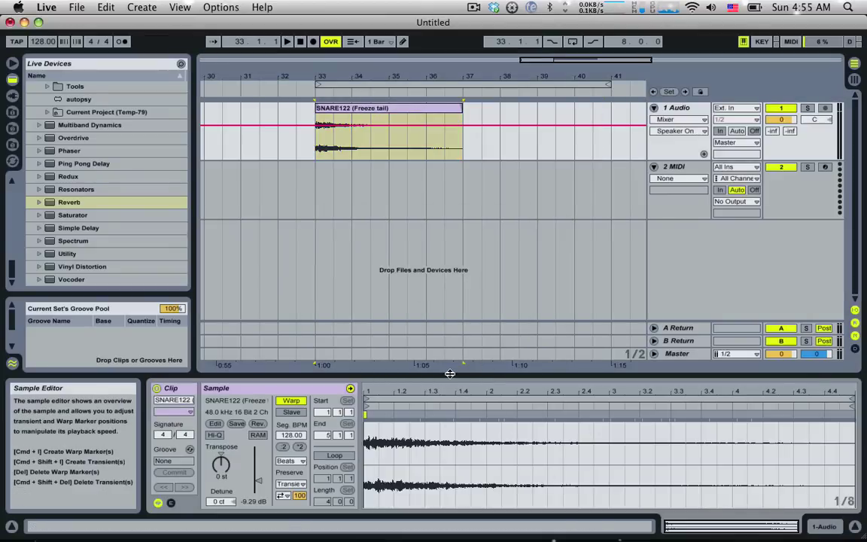
pyautogui.click(257, 424)
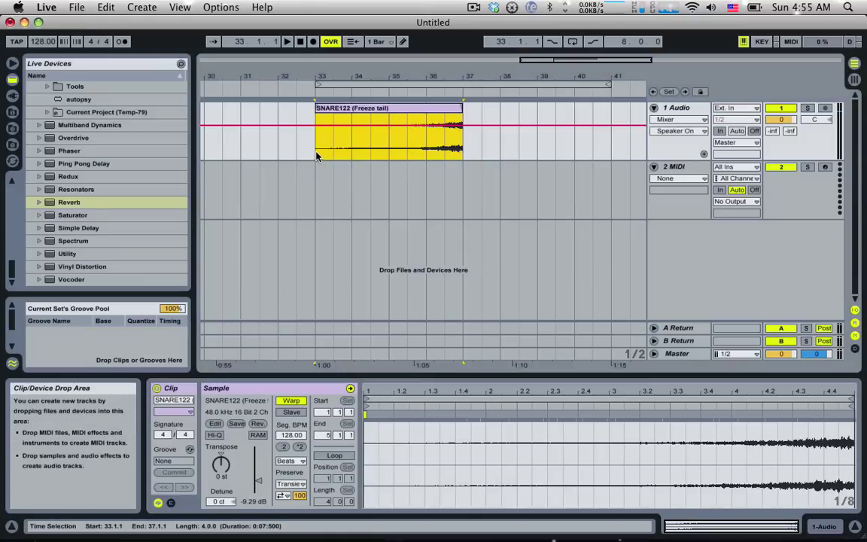
pyautogui.click(316, 153)
pyautogui.press('space')
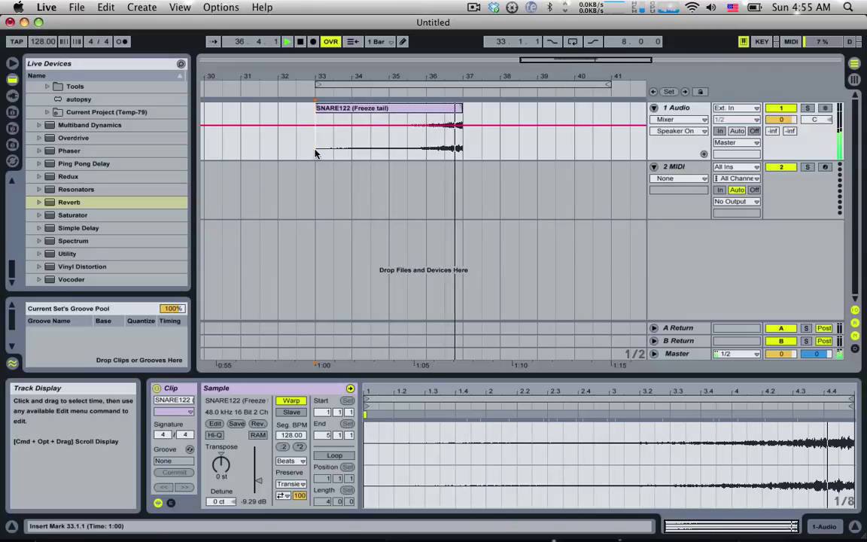
pyautogui.press('space')
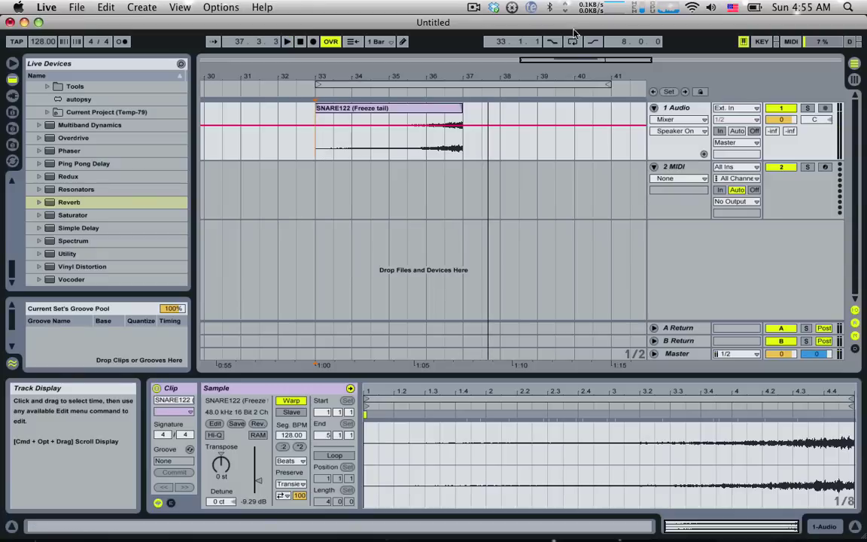
# Step: Rename the 1 Audio track as Whoosh #1
pyautogui.press('super+r')
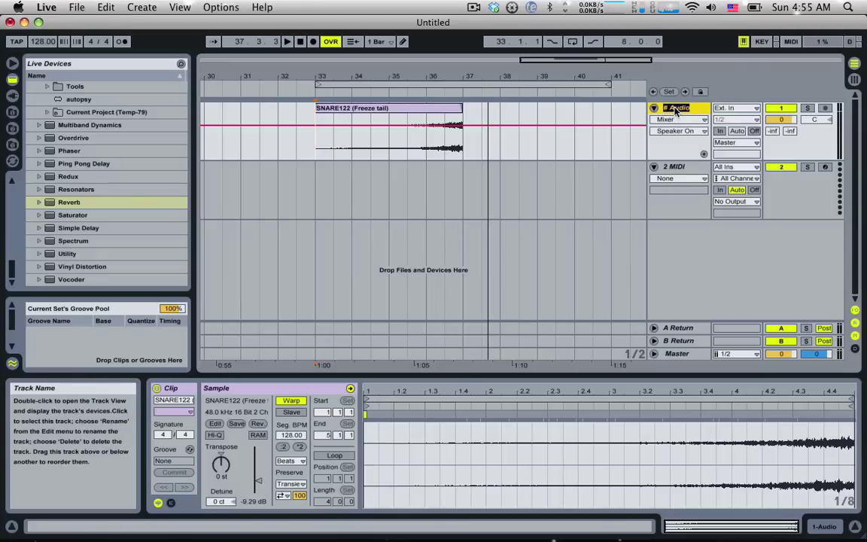
pyautogui.write('Whoosh #1')
pyautogui.press('Return')
# Step: Load the Operator instrument onto the 2 MIDI track
pyautogui.press('Down')
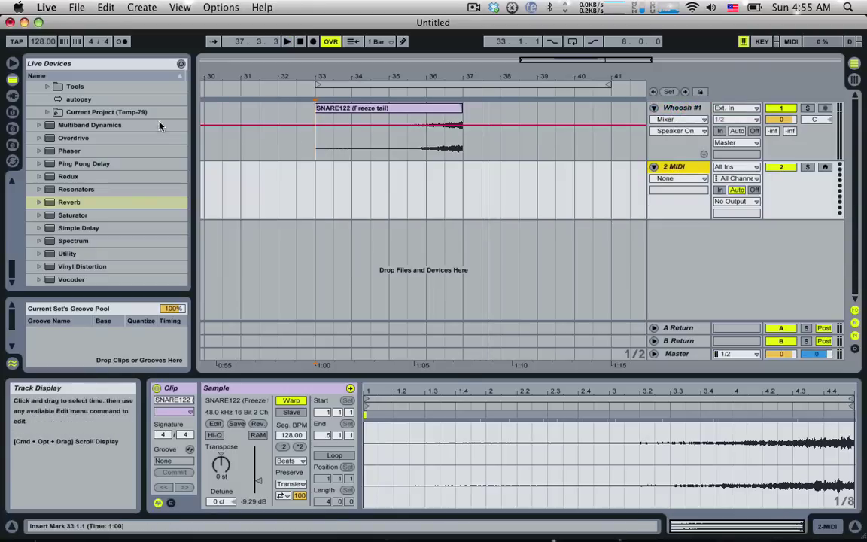
pyautogui.scroll(10, 123, 131)
pyautogui.scroll(6, 134, 161)
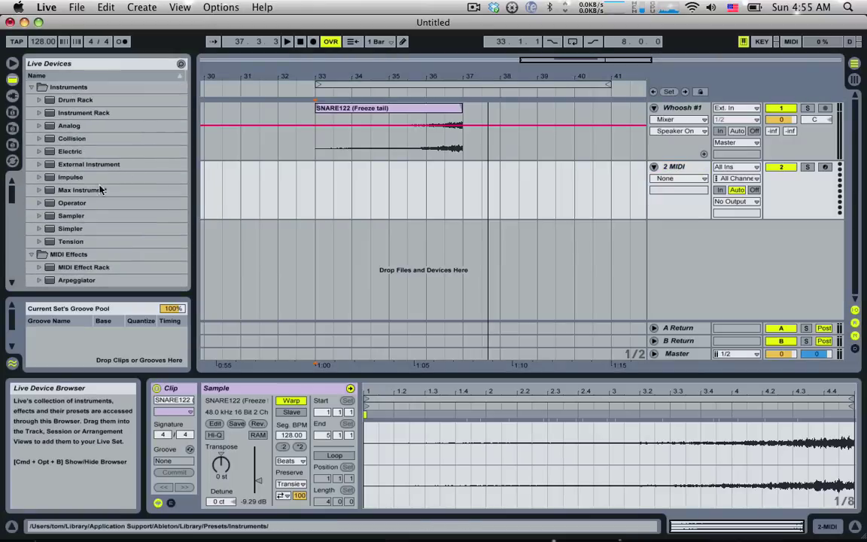
pyautogui.click(81, 207)
pyautogui.doubleClick(81, 206)
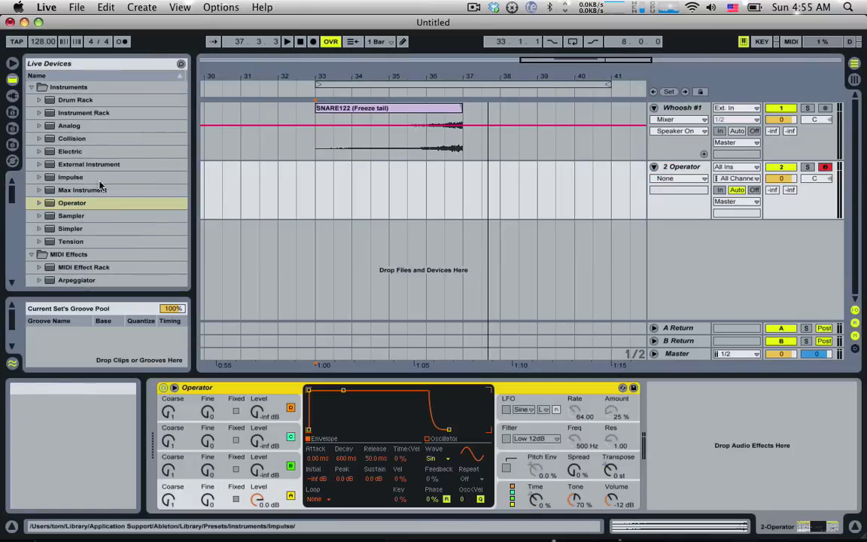
pyautogui.click(197, 387)
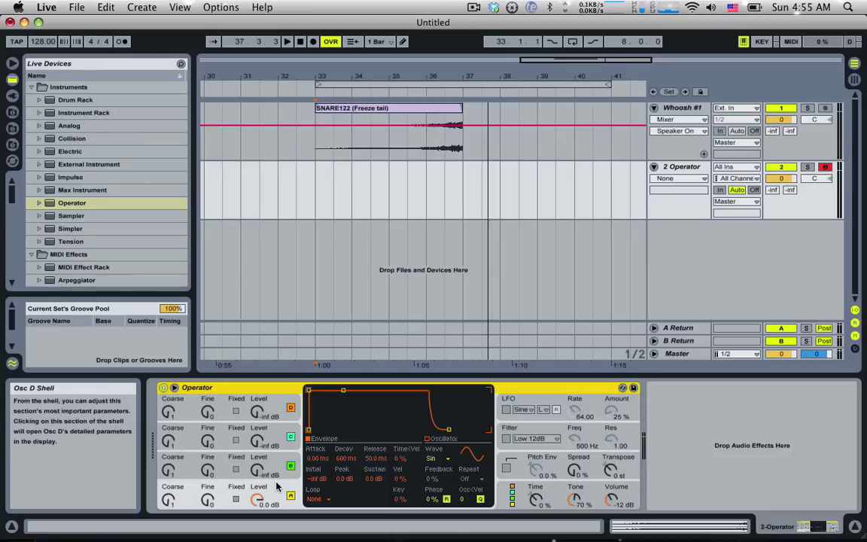
# Step: Turn off Operator's oscillators B, C and D so that only oscillator A stays on
pyautogui.moveTo(257, 444); pyautogui.dragTo(257, 439)
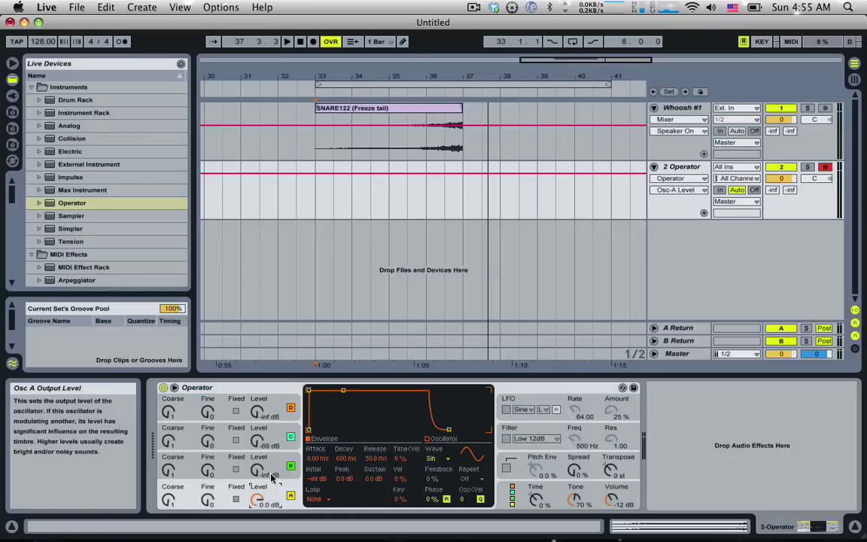
pyautogui.click(291, 466)
pyautogui.click(290, 438)
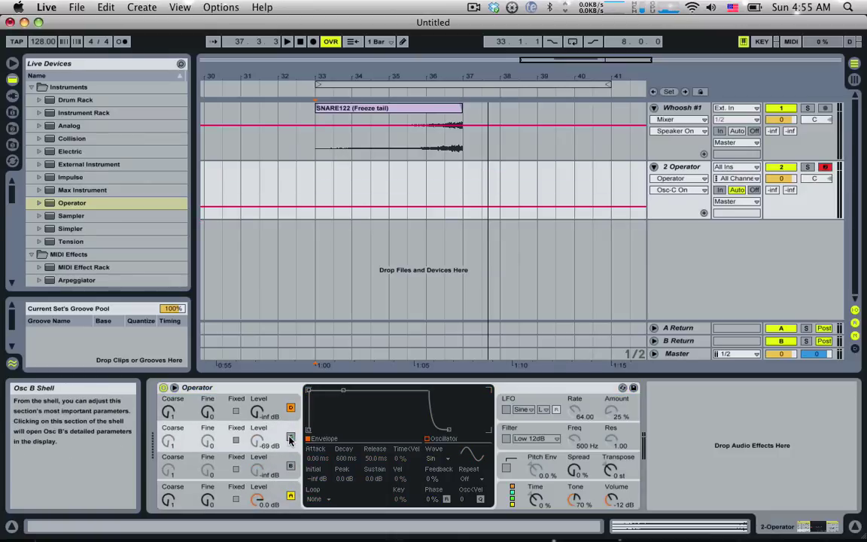
pyautogui.click(291, 407)
pyautogui.click(257, 499)
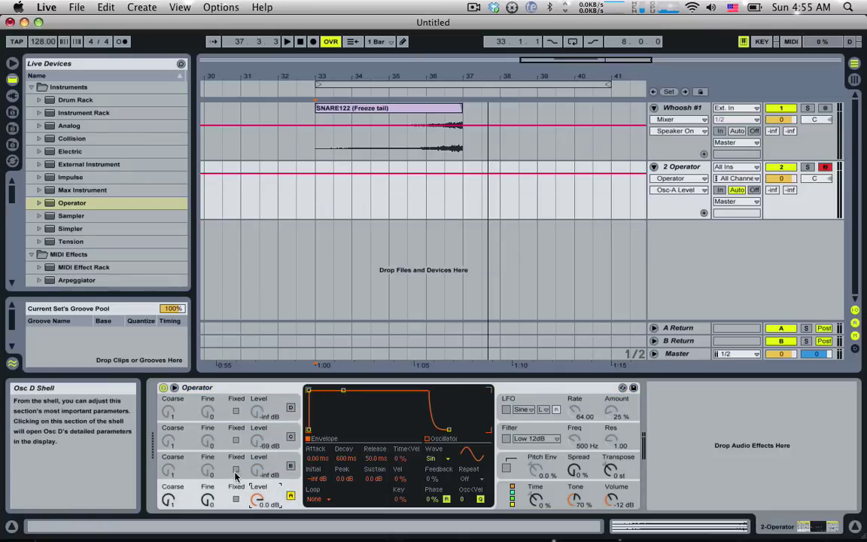
pyautogui.click(190, 488)
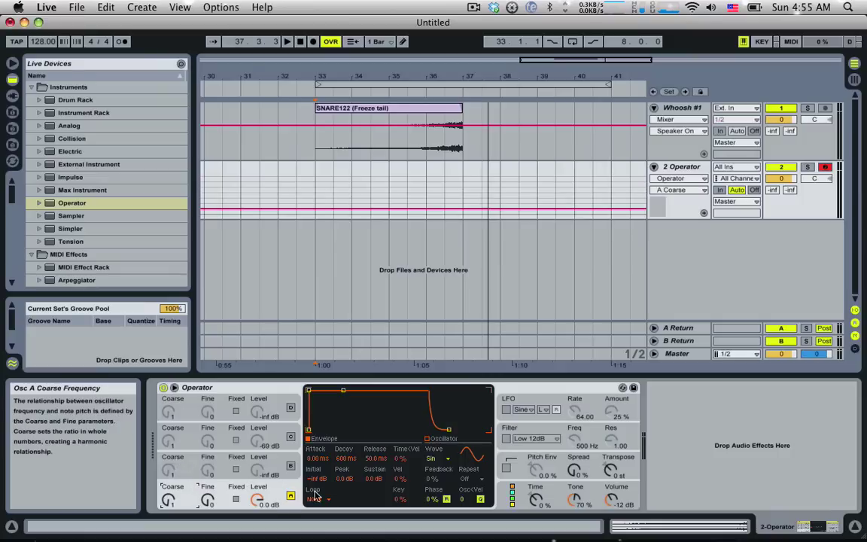
# Step: Set Operator's oscillator A wave to Noise White and lower the track volume to -14.1 dB
pyautogui.click(436, 461)
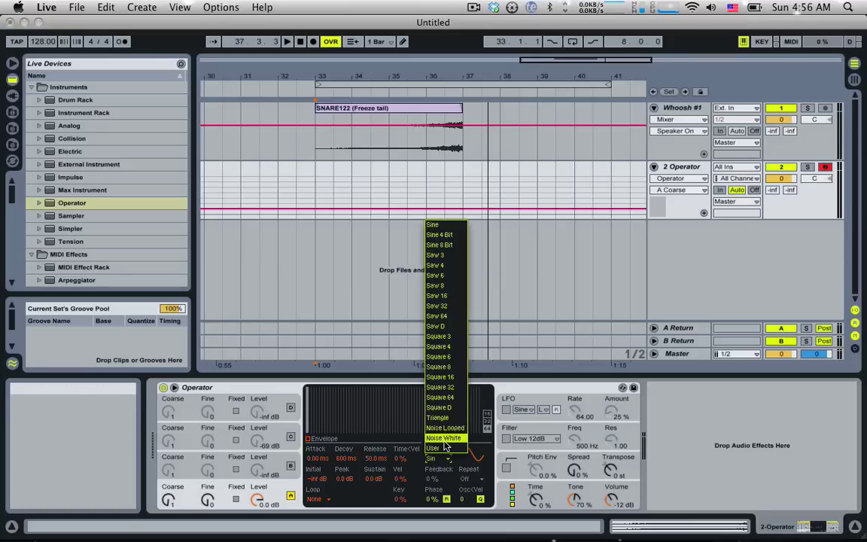
pyautogui.click(444, 438)
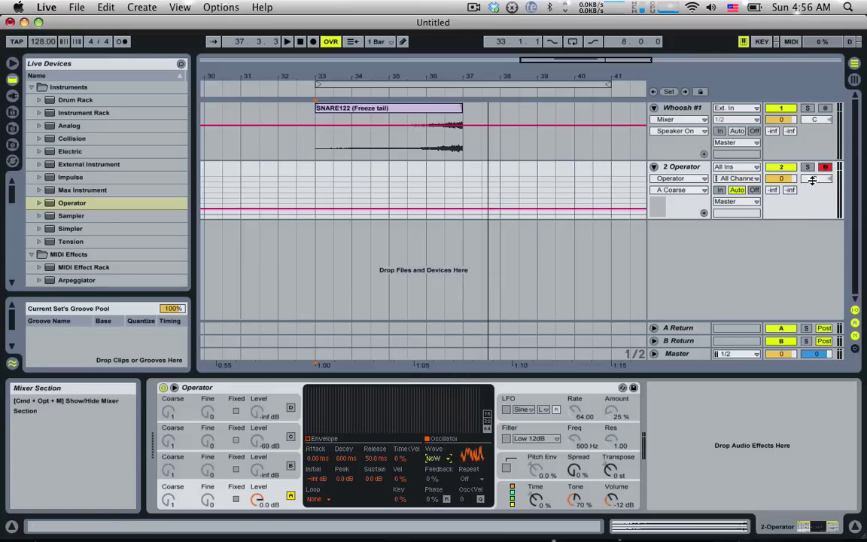
pyautogui.click(783, 178)
pyautogui.moveTo(783, 178)
pyautogui.mouseDown()
pyautogui.moveTo(783, 192)
pyautogui.moveTo(790, 178)
pyautogui.mouseUp()
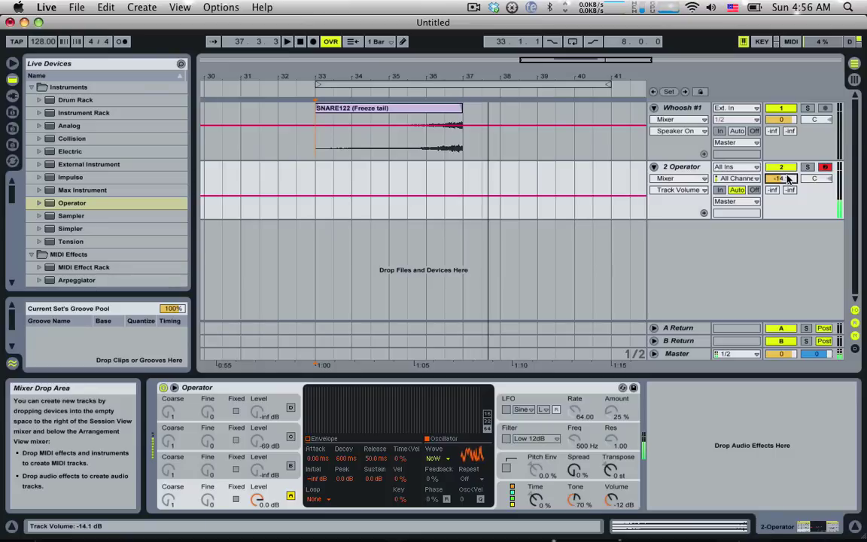
# Step: Audition oscillator A with the Sine wave for comparison and return it to Noise White
pyautogui.click(435, 458)
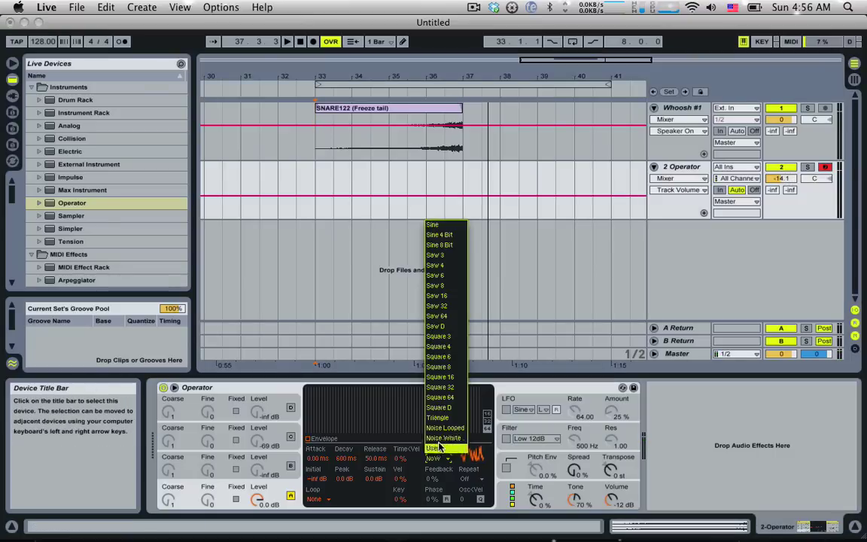
pyautogui.click(456, 226)
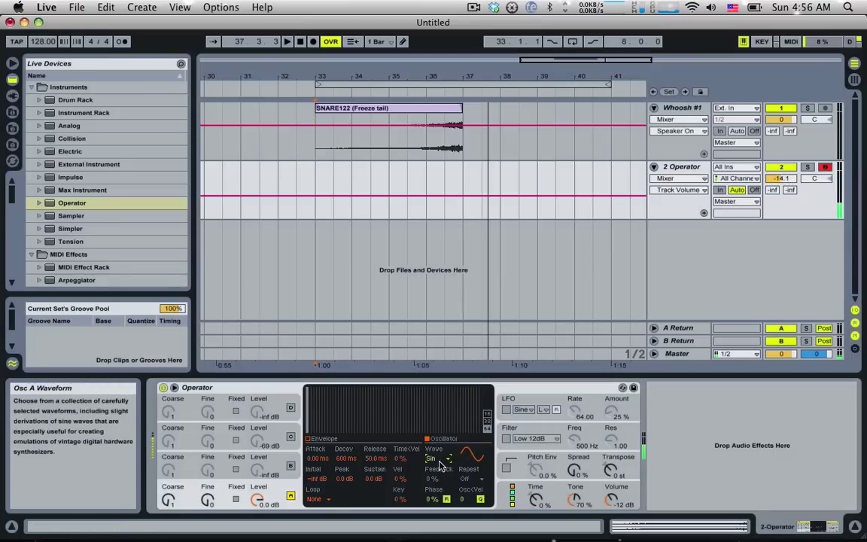
pyautogui.click(440, 464)
pyautogui.click(452, 438)
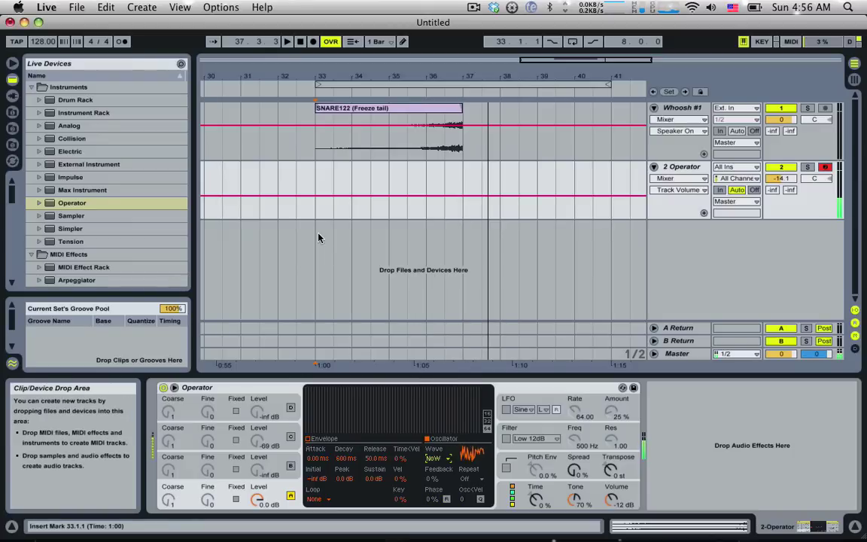
# Step: Add an Auto Filter after Operator on the 2 Operator track
pyautogui.scroll(-5, 85, 233)
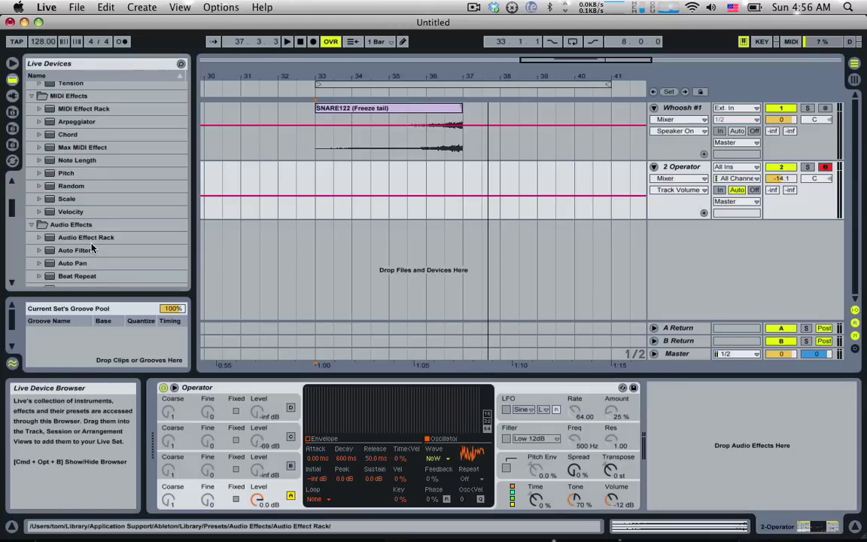
pyautogui.doubleClick(75, 250)
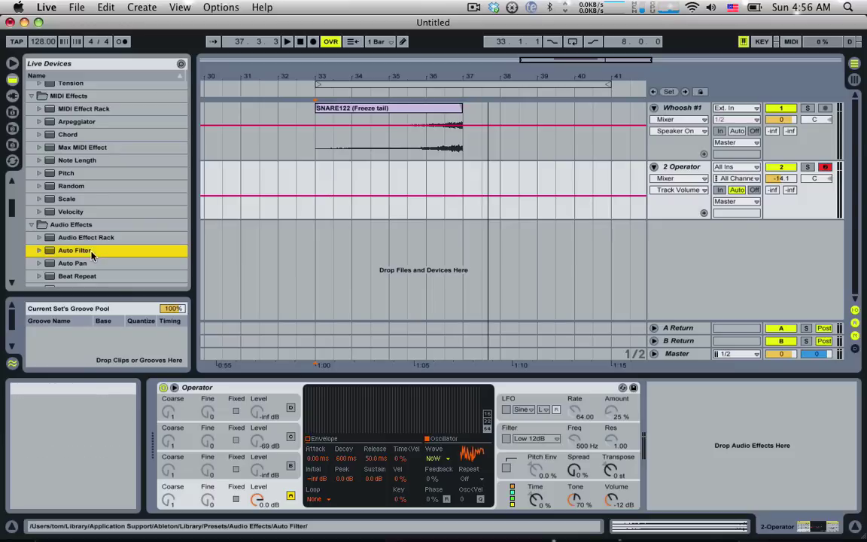
pyautogui.click(716, 387)
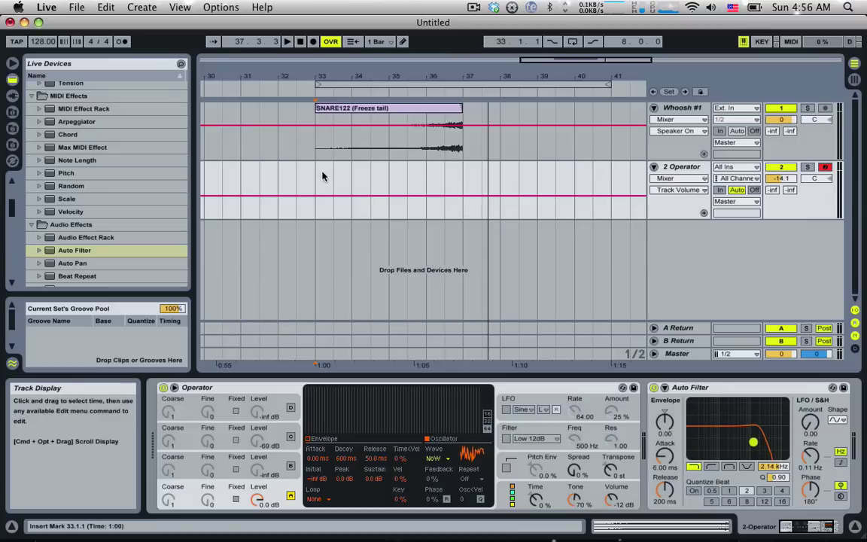
# Step: Create a MIDI clip from 33.1.1 to 41.1.1 on the 2 Operator track with one C3 note lasting all eight bars
pyautogui.moveTo(313, 175); pyautogui.dragTo(607, 176)
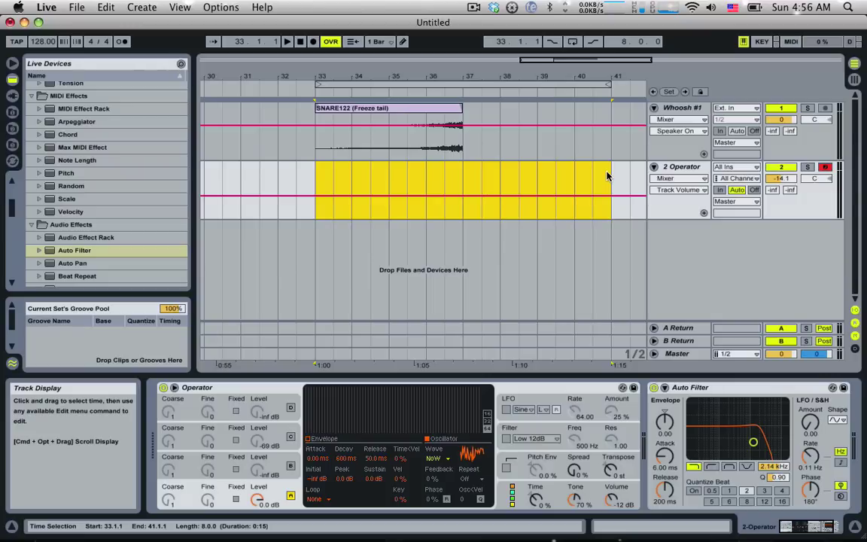
pyautogui.press('super+shift+m')
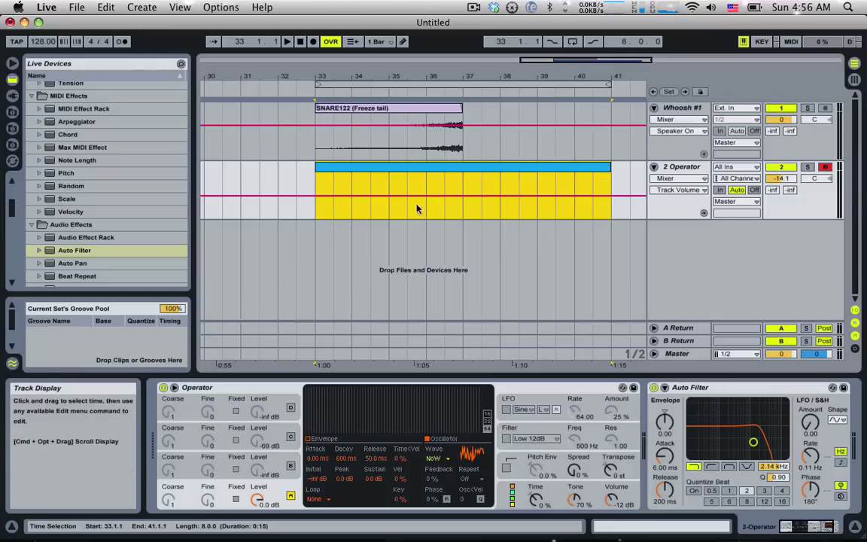
pyautogui.doubleClick(422, 167)
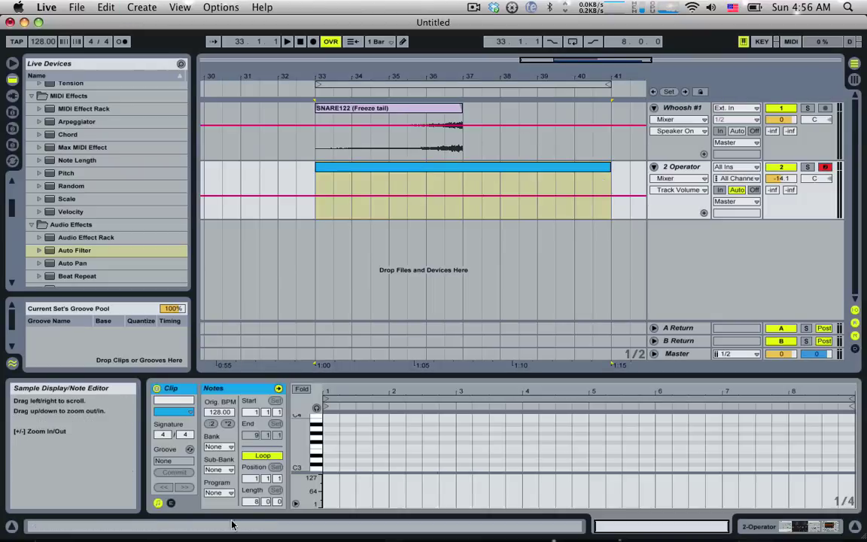
pyautogui.doubleClick(329, 471)
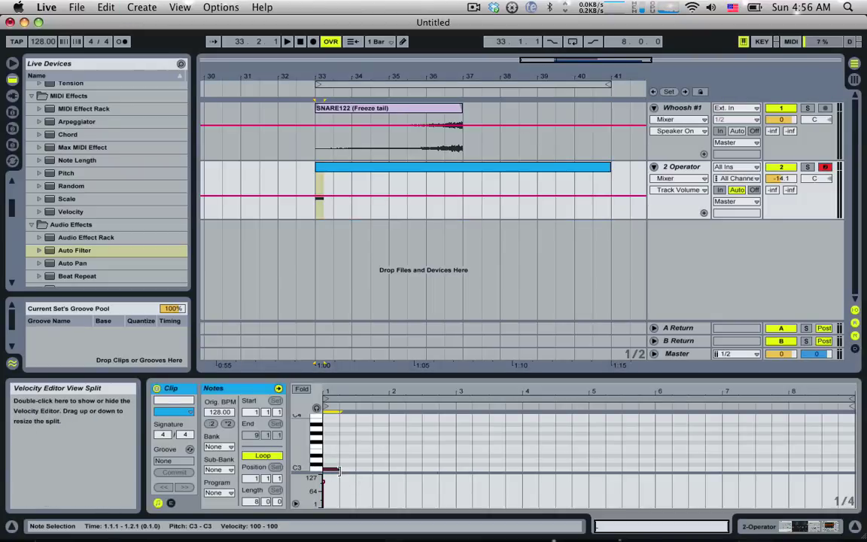
pyautogui.moveTo(337, 471); pyautogui.dragTo(804, 488)
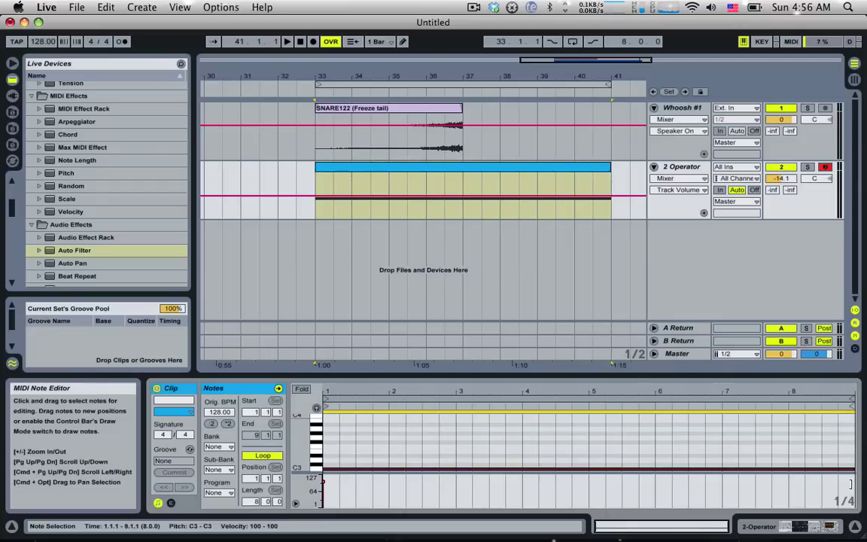
# Step: Mute the Whoosh #1 track and play the noise clip from 33.1.1 while lowering the Auto Filter's frequency to 406 Hz
pyautogui.click(314, 192)
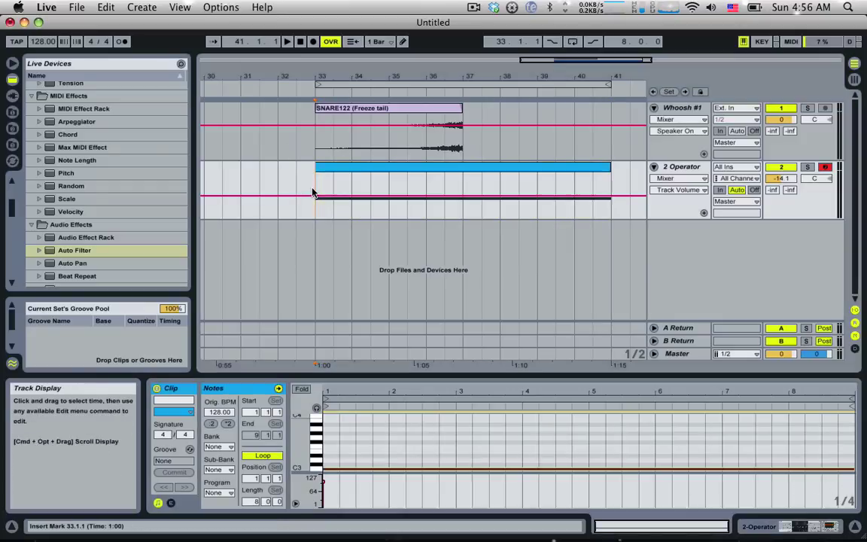
pyautogui.click(686, 167)
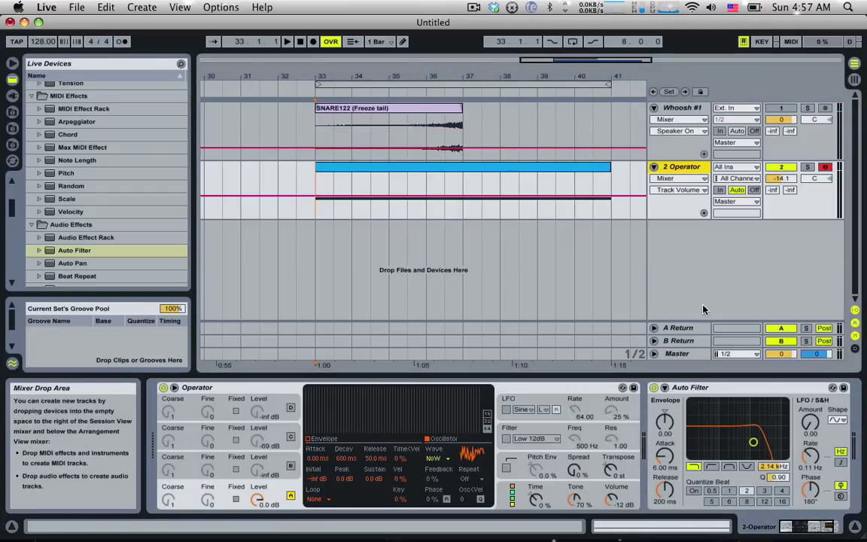
pyautogui.press('space')
pyautogui.moveTo(773, 467); pyautogui.dragTo(773, 497)
pyautogui.press('space')
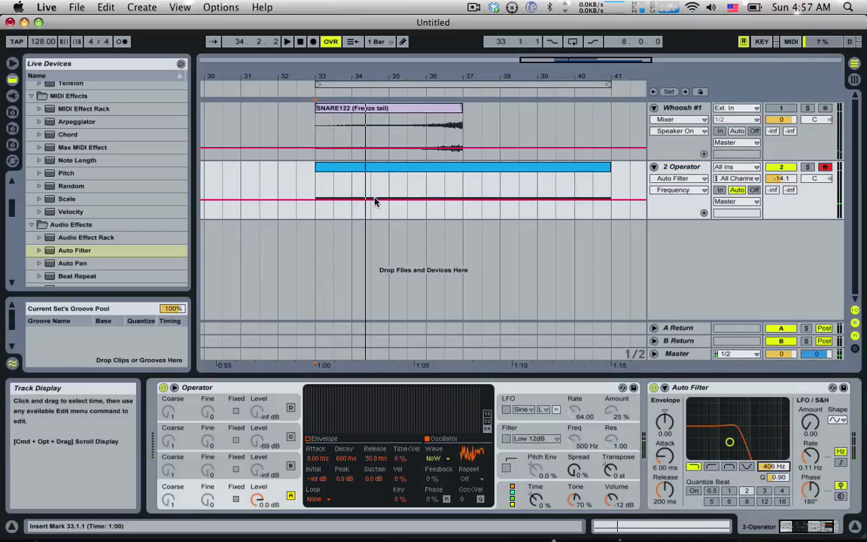
# Step: Automate the Auto Filter's frequency to rise from near its lowest value at 33.1.1 to a high value at 41.1.1, and play it
pyautogui.moveTo(373, 205); pyautogui.dragTo(373, 191)
pyautogui.moveTo(773, 467)
pyautogui.mouseDown()
pyautogui.moveTo(774, 478)
pyautogui.moveTo(774, 469)
pyautogui.mouseUp()
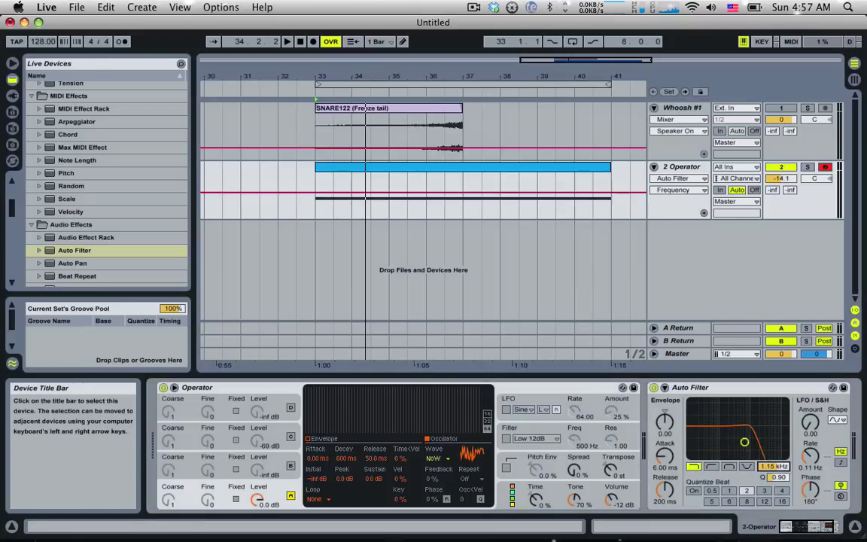
pyautogui.click(317, 193)
pyautogui.moveTo(316, 196); pyautogui.dragTo(317, 217)
pyautogui.moveTo(579, 217); pyautogui.dragTo(611, 176)
pyautogui.moveTo(317, 198)
pyautogui.mouseDown()
pyautogui.moveTo(348, 189)
pyautogui.moveTo(572, 188)
pyautogui.moveTo(317, 195)
pyautogui.mouseUp()
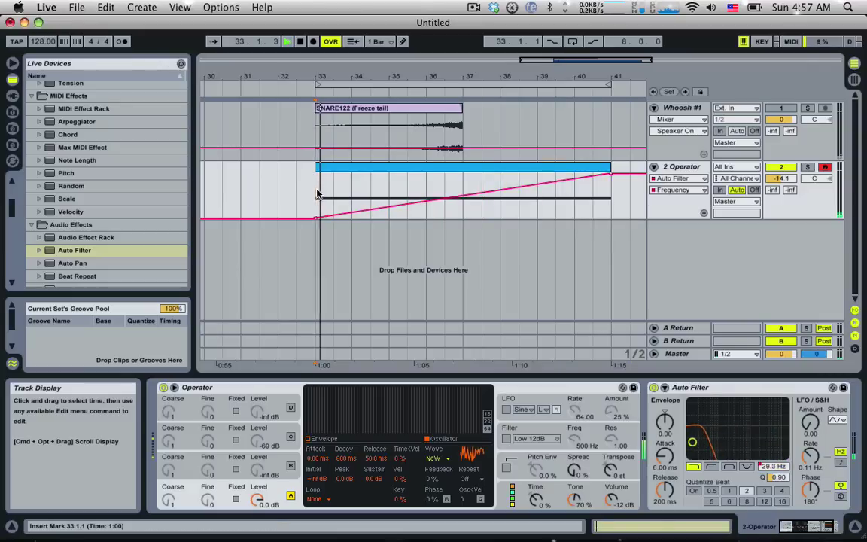
# Step: Add a Reverb after the Auto Filter on the 2 Operator track and raise its decay time to 3.31 s during playback
pyautogui.press('space')
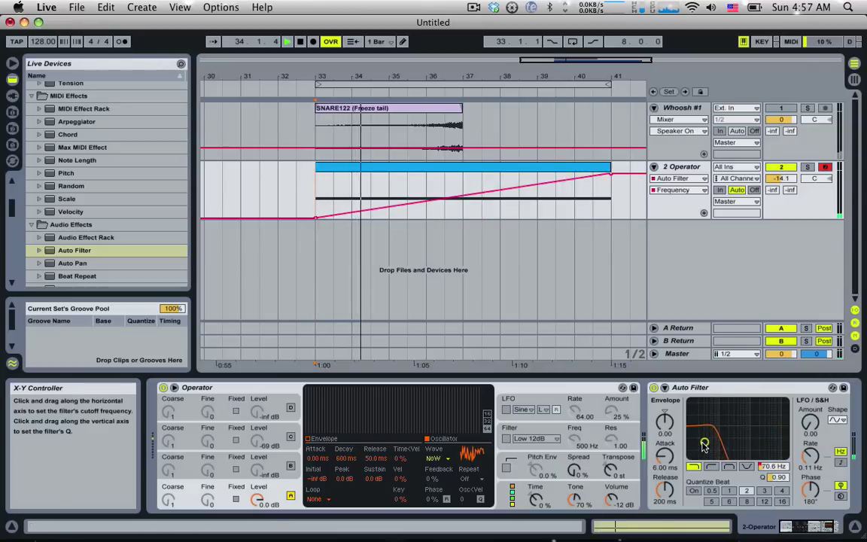
pyautogui.scroll(-5, 147, 228)
pyautogui.scroll(-15, 147, 227)
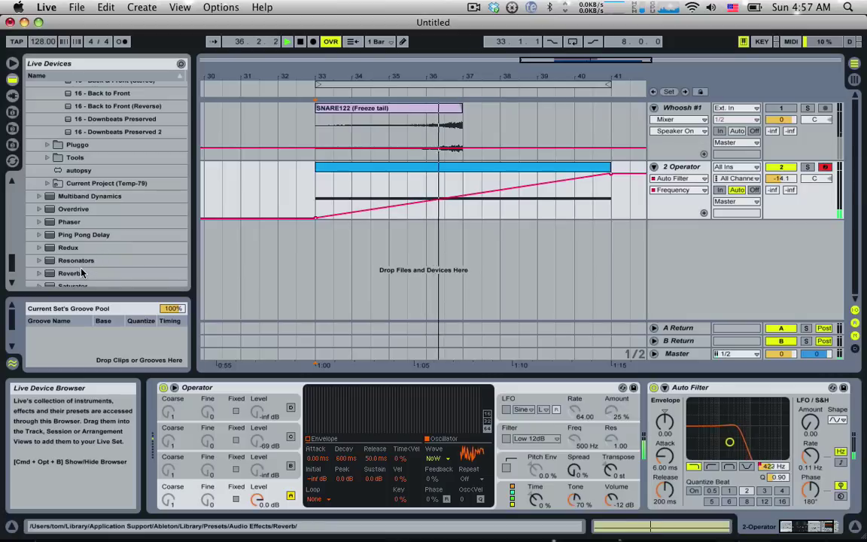
pyautogui.doubleClick(75, 273)
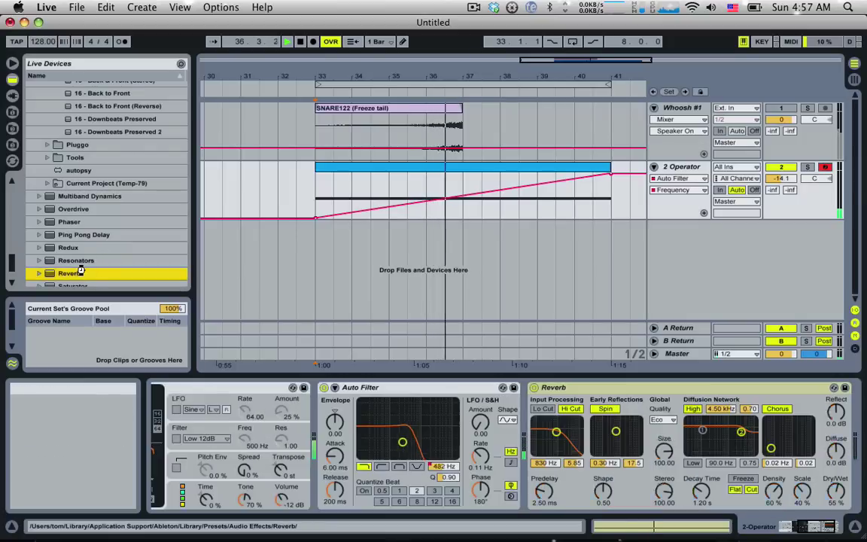
pyautogui.click(701, 493)
pyautogui.moveTo(701, 493); pyautogui.dragTo(704, 475)
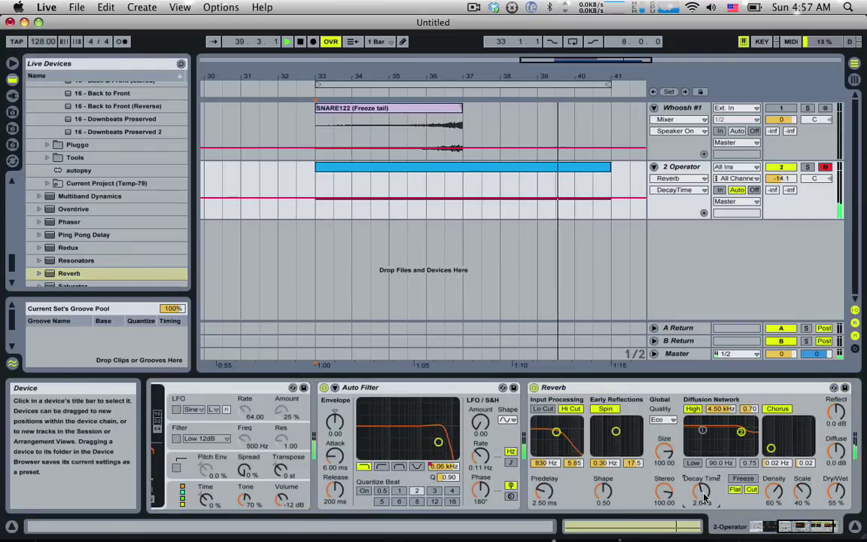
pyautogui.moveTo(701, 493); pyautogui.dragTo(584, 379)
pyautogui.press('space')
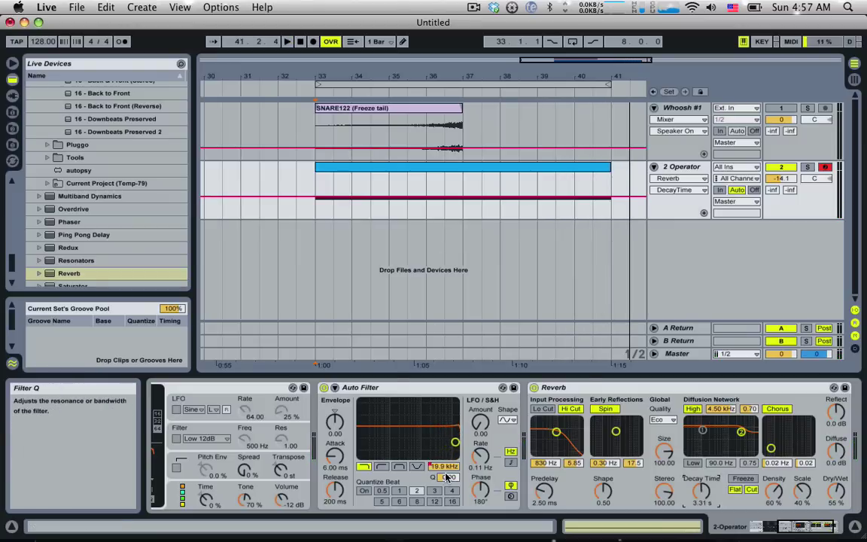
# Step: Reshape the Auto Filter frequency automation with extra breakpoints between bars 36 and 41 into a slow rise that steepens toward the end
pyautogui.click(392, 387)
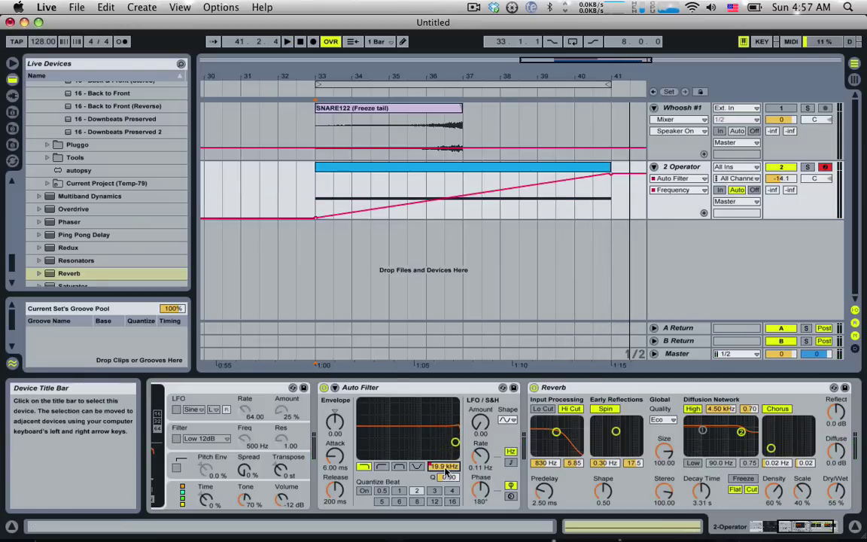
pyautogui.doubleClick(423, 203)
pyautogui.moveTo(424, 204); pyautogui.dragTo(471, 203)
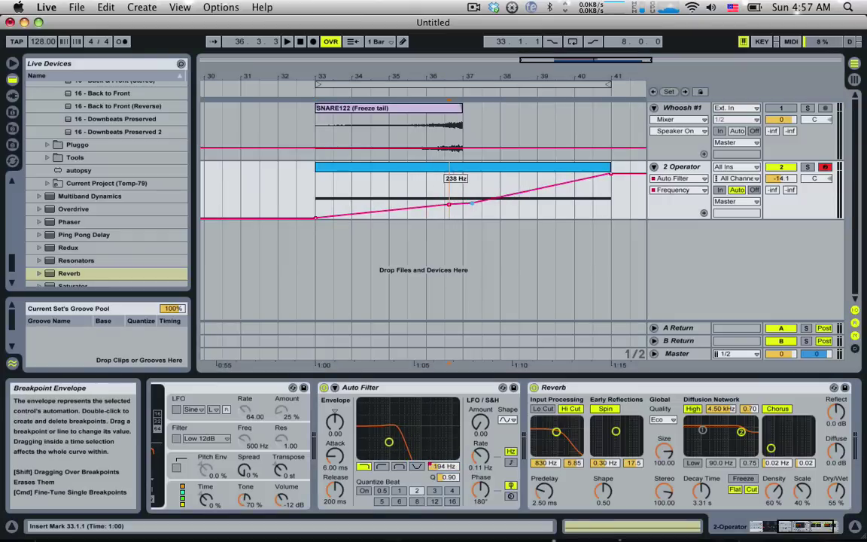
pyautogui.doubleClick(531, 198)
pyautogui.moveTo(531, 198); pyautogui.dragTo(548, 198)
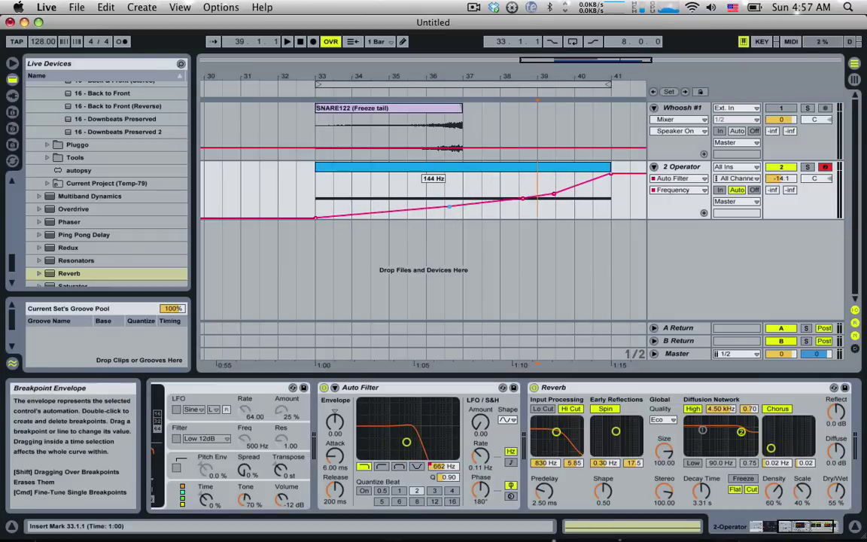
pyautogui.moveTo(528, 198); pyautogui.dragTo(568, 188)
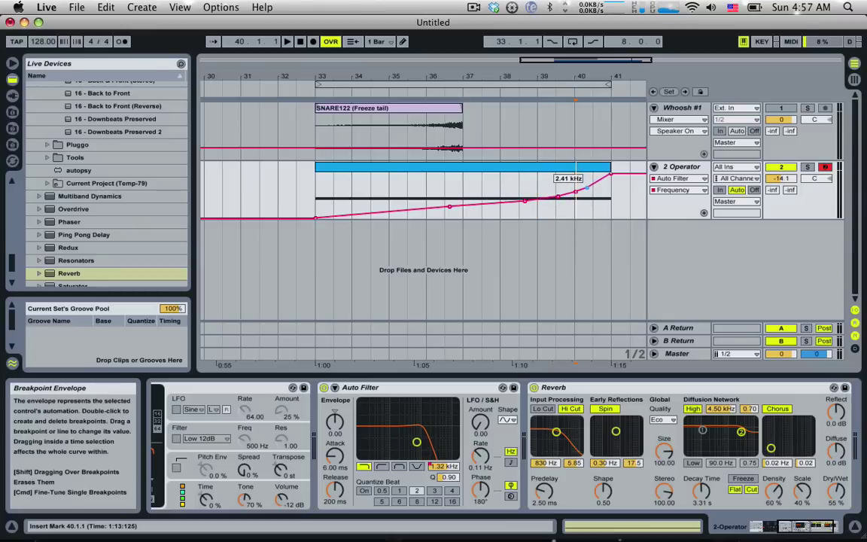
# Step: Add a Flanger after the Reverb on the 2 Operator track and set its LFO phase to 0.00°
pyautogui.scroll(-2, 67, 218)
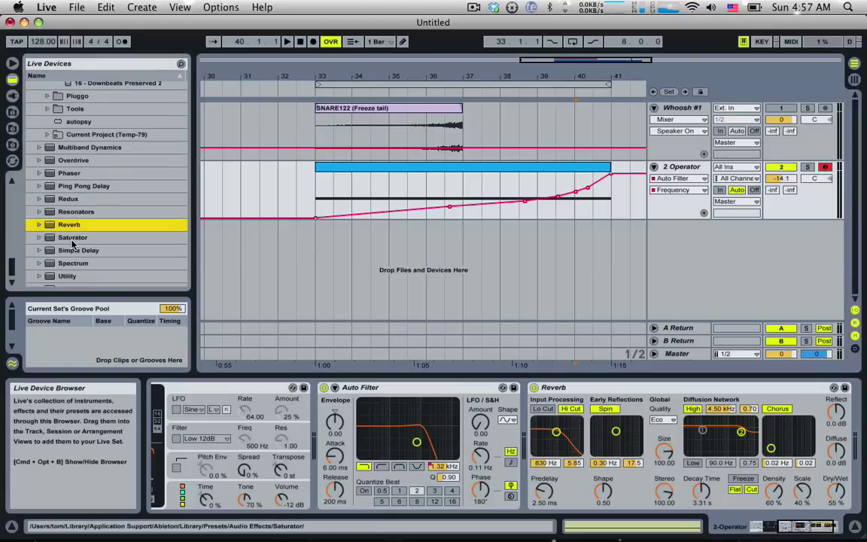
pyautogui.scroll(6, 72, 245)
pyautogui.scroll(8, 72, 245)
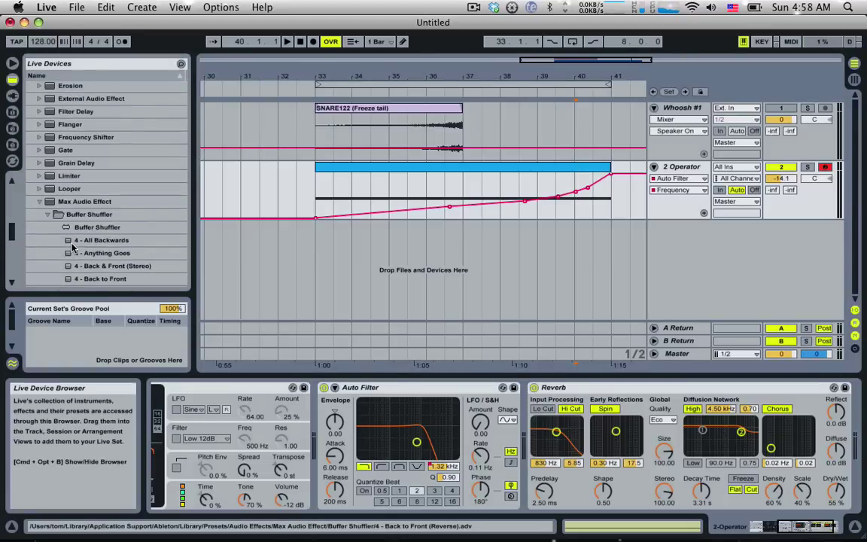
pyautogui.doubleClick(72, 125)
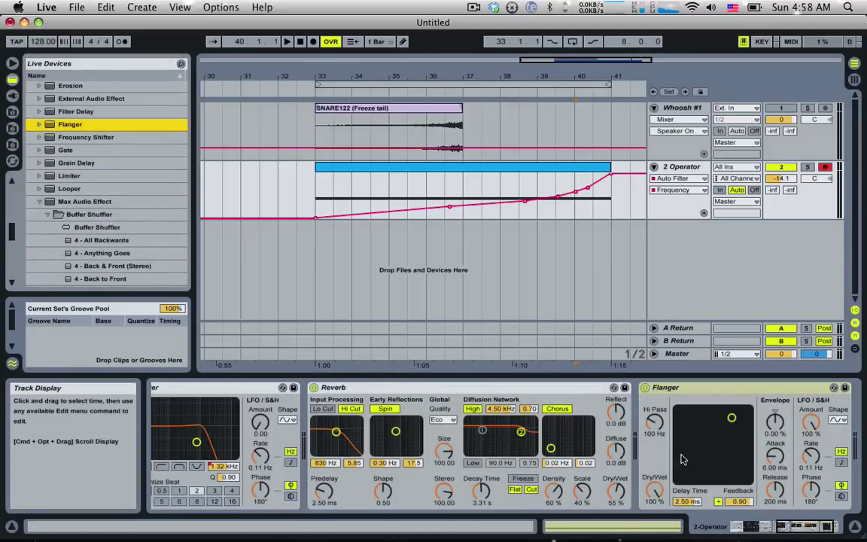
pyautogui.click(810, 490)
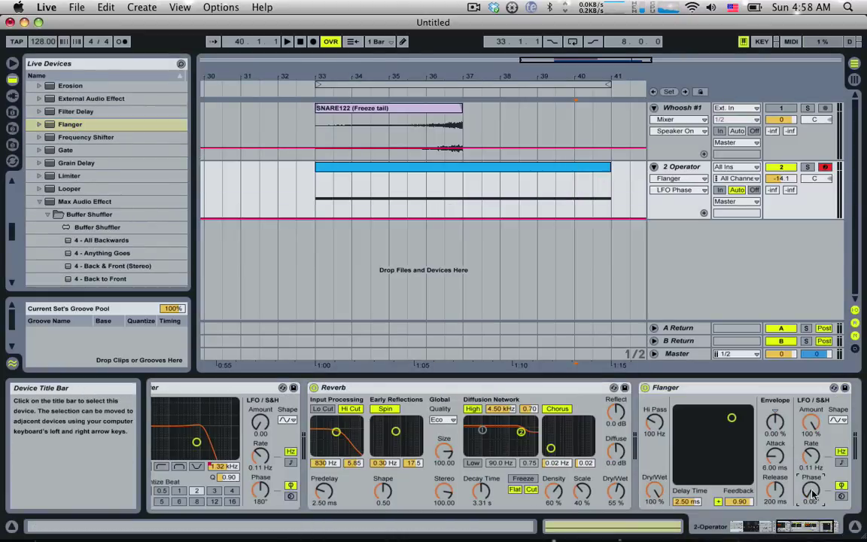
# Step: Play the noise riser from 33.1.1 past its end to hear it with the Reverb and Flanger
pyautogui.click(318, 189)
pyautogui.press('space')
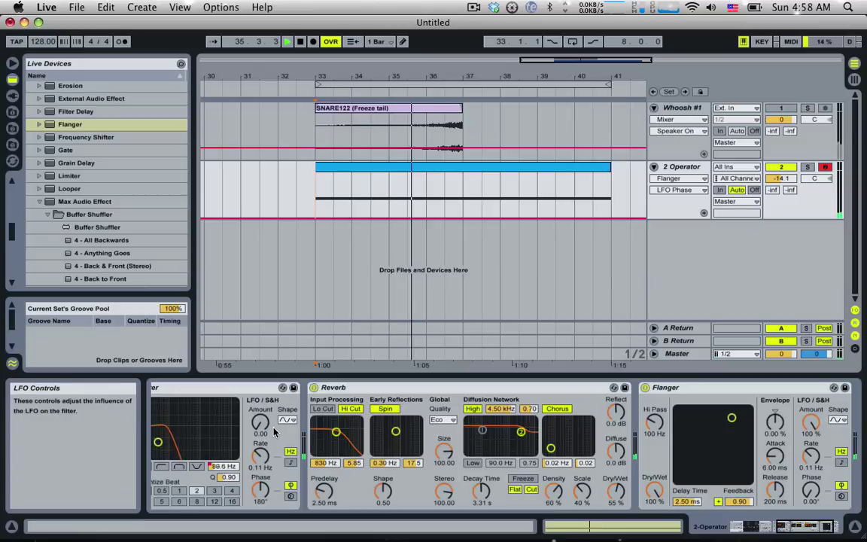
pyautogui.click(248, 388)
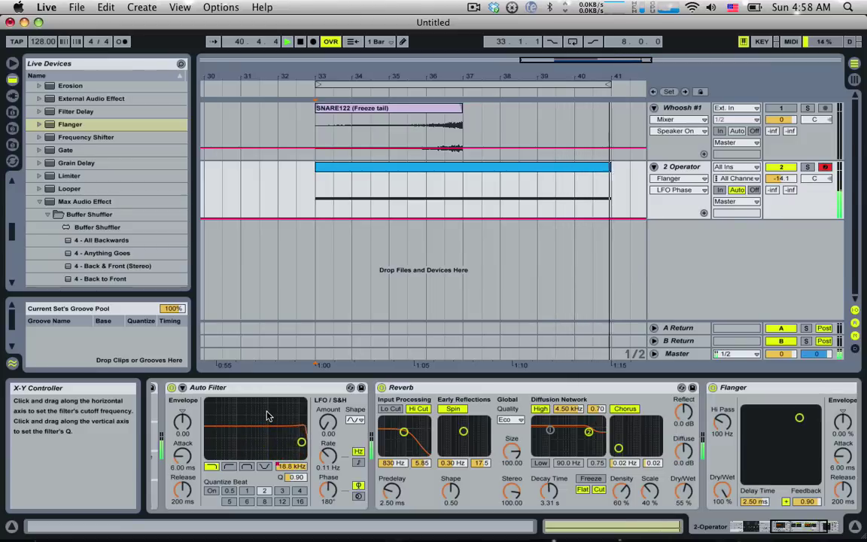
pyautogui.press('space')
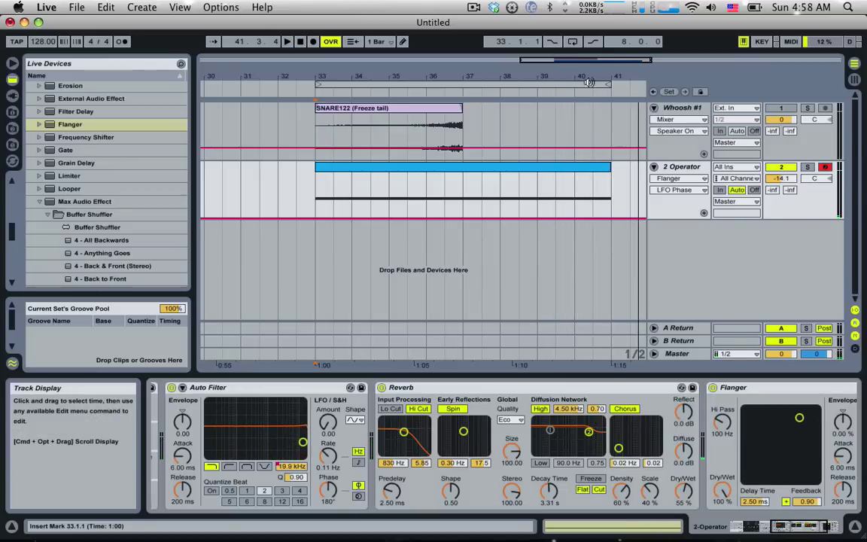
# Step: Rename the 2 Operator track Whoosh #2 and mute it, and insert a MIDI track named Whoosh #3 below it
pyautogui.moveTo(570, 69); pyautogui.dragTo(362, 47)
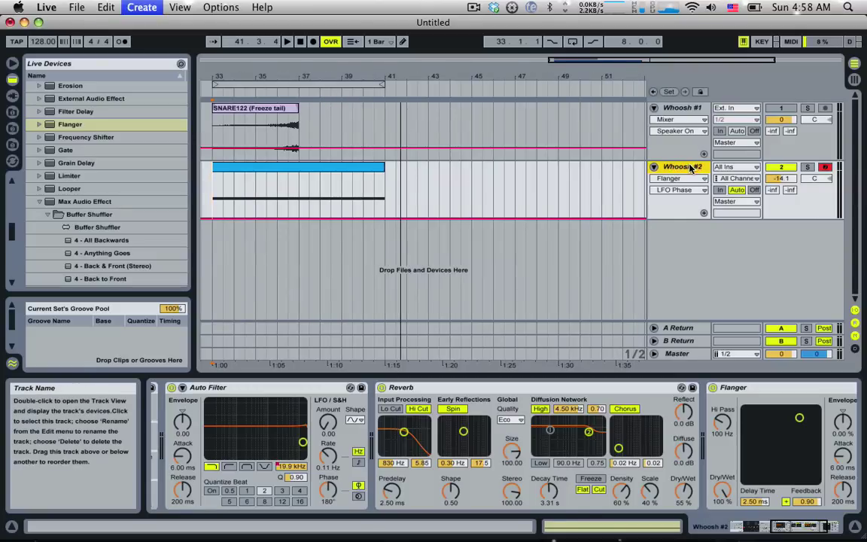
pyautogui.press('super+shift+t')
pyautogui.click(653, 228)
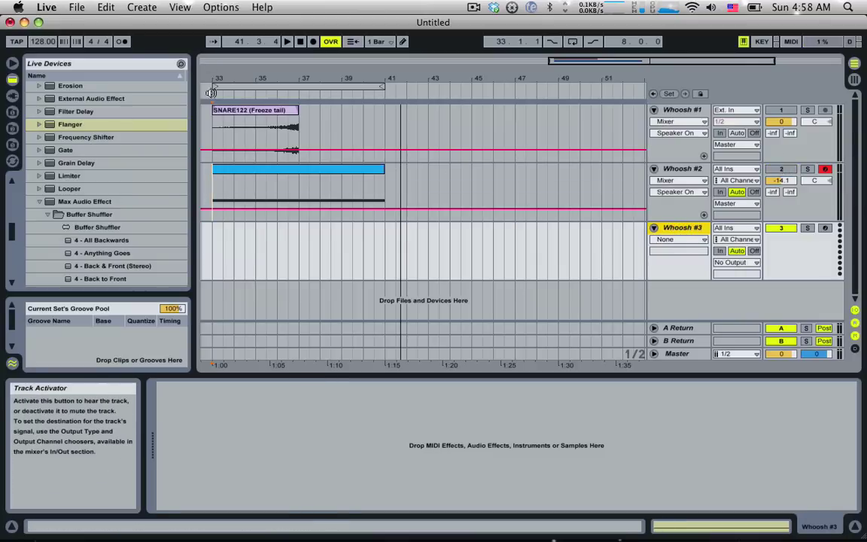
# Step: Load an Operator instrument onto the Whoosh #3 track
pyautogui.scroll(6, 107, 131)
pyautogui.scroll(6, 107, 135)
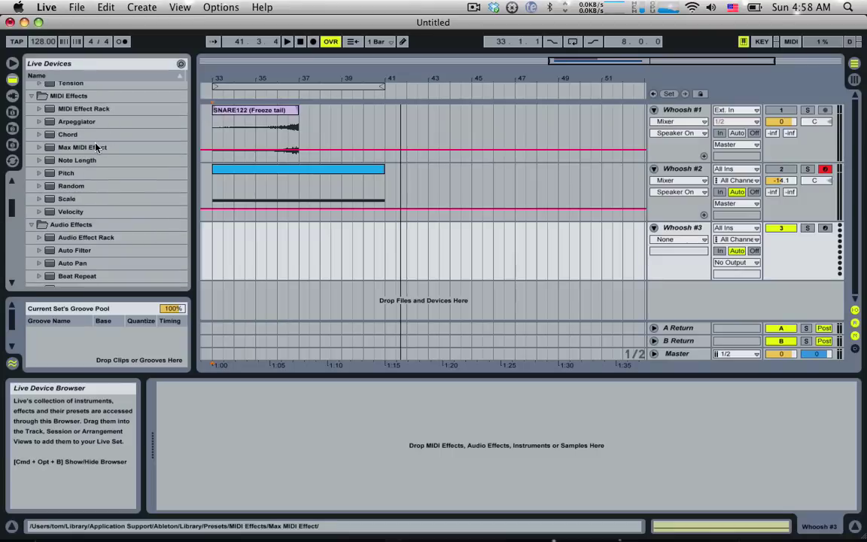
pyautogui.doubleClick(66, 202)
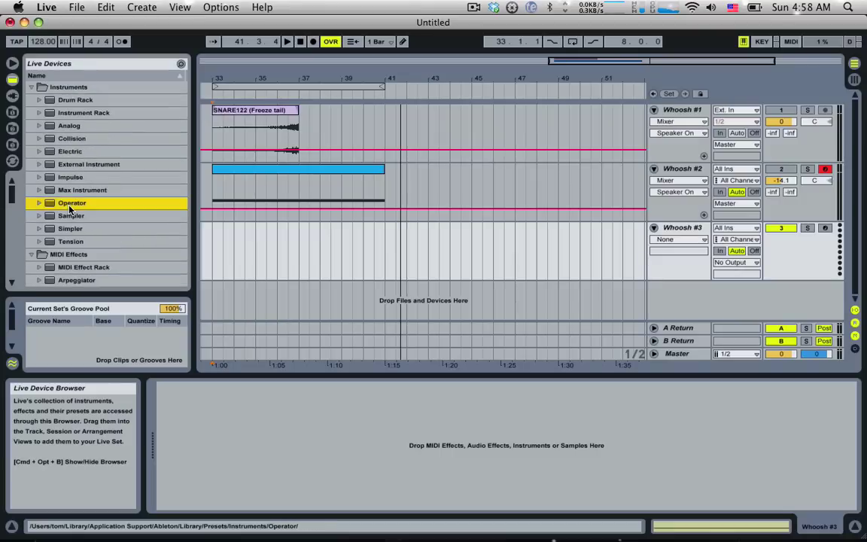
# Step: Create a MIDI clip from 33.1.1 to 49.1.1 on the Whoosh #3 track with one C3 note lasting all sixteen bars
pyautogui.moveTo(407, 78); pyautogui.dragTo(409, 65)
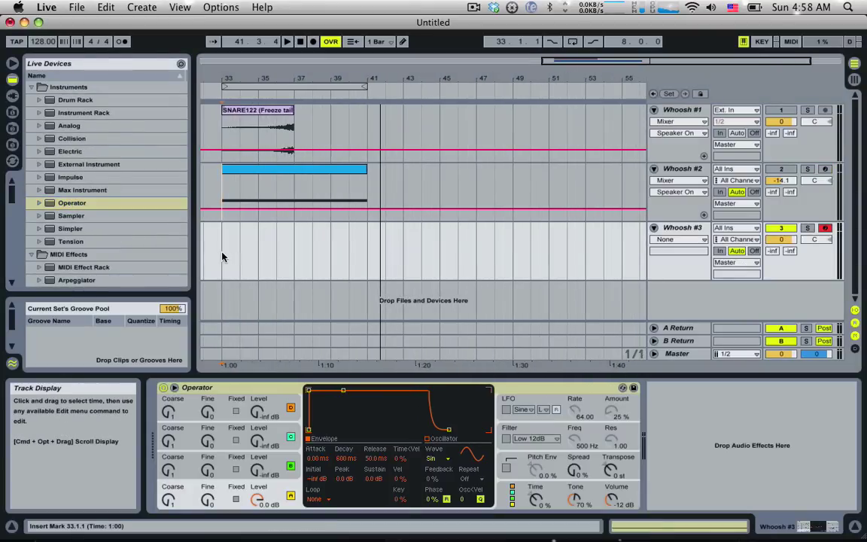
pyautogui.moveTo(222, 256); pyautogui.dragTo(504, 247)
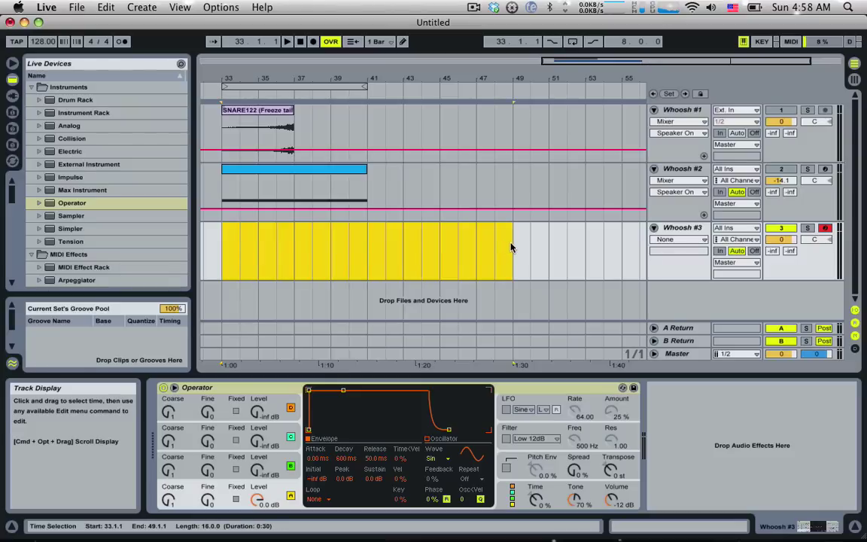
pyautogui.press('super+shift+m')
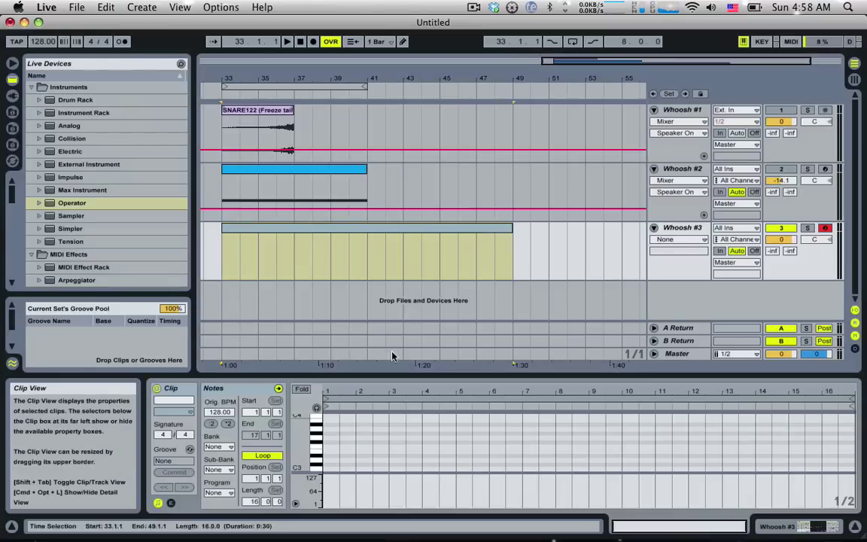
pyautogui.doubleClick(326, 468)
pyautogui.moveTo(332, 468); pyautogui.dragTo(539, 468)
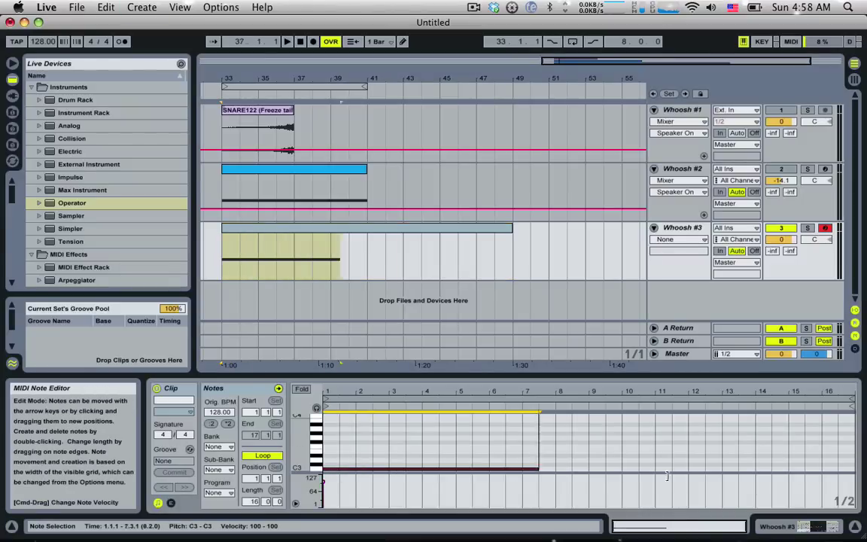
pyautogui.moveTo(666, 476); pyautogui.dragTo(834, 472)
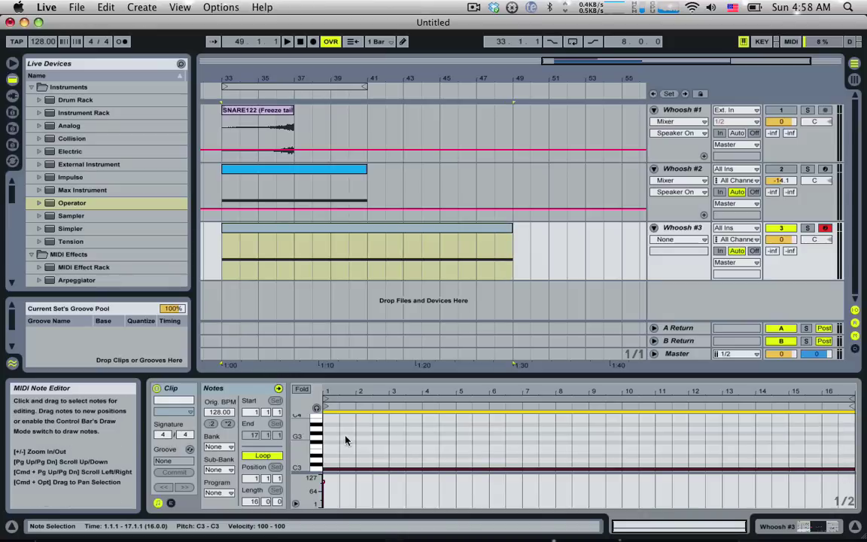
# Step: Draw a pitch bend envelope in the Whoosh #3 clip rising from -8192 at its start to the maximum at its end
pyautogui.click(173, 504)
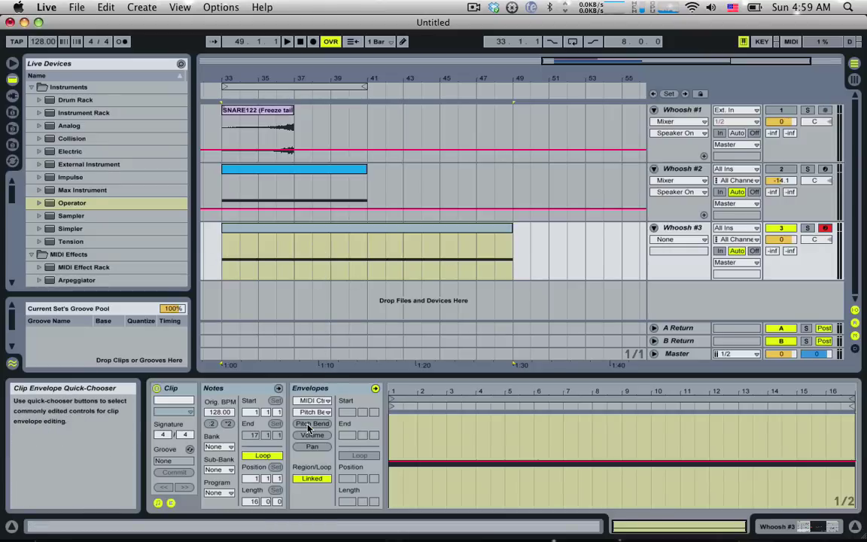
pyautogui.click(401, 464)
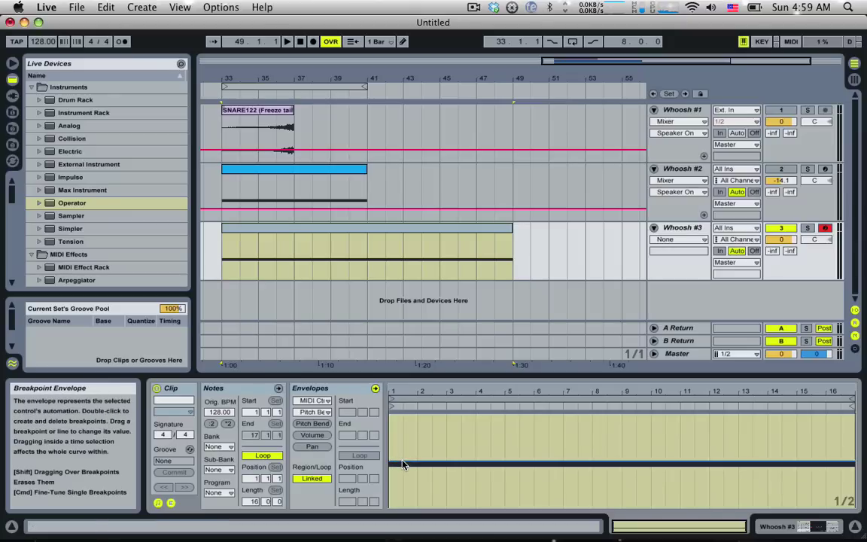
pyautogui.moveTo(400, 461); pyautogui.dragTo(400, 482)
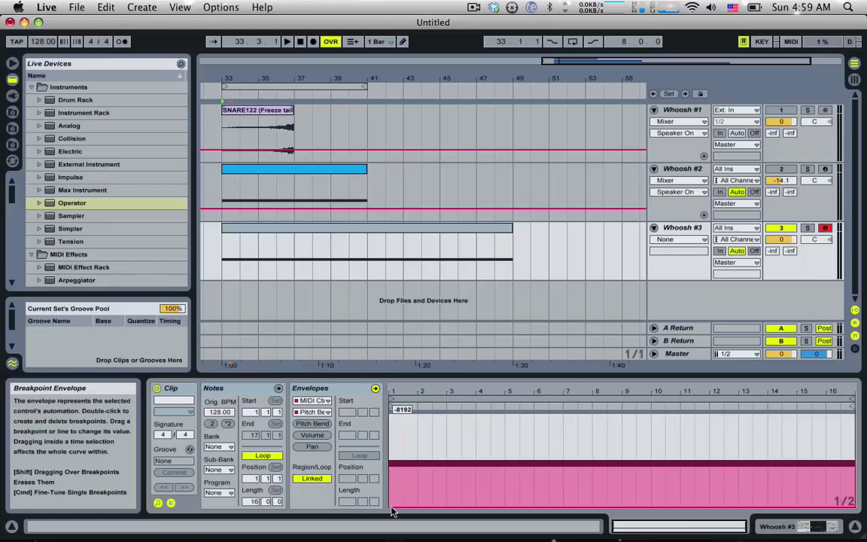
pyautogui.moveTo(839, 506); pyautogui.dragTo(852, 412)
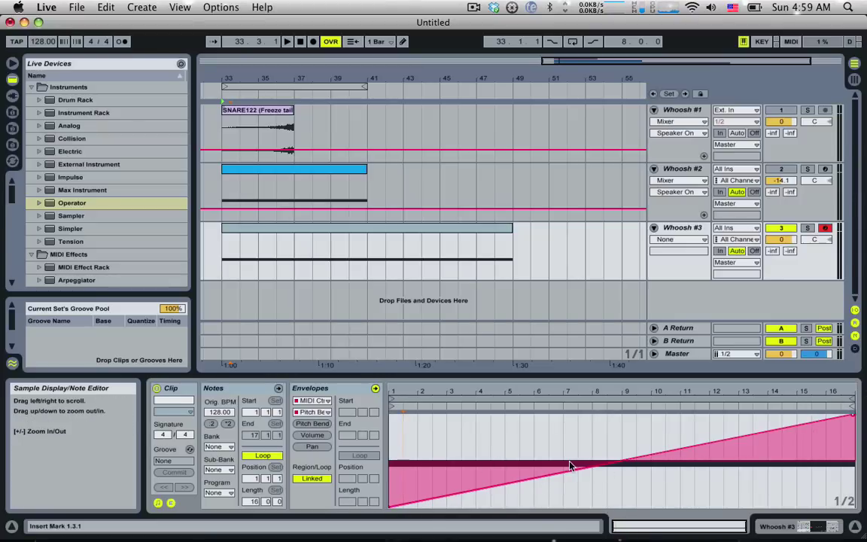
# Step: Set the pitch bend range of Whoosh #3's Operator to +24 st and place the insert marker at 33.1.1
pyautogui.click(683, 234)
pyautogui.doubleClick(683, 234)
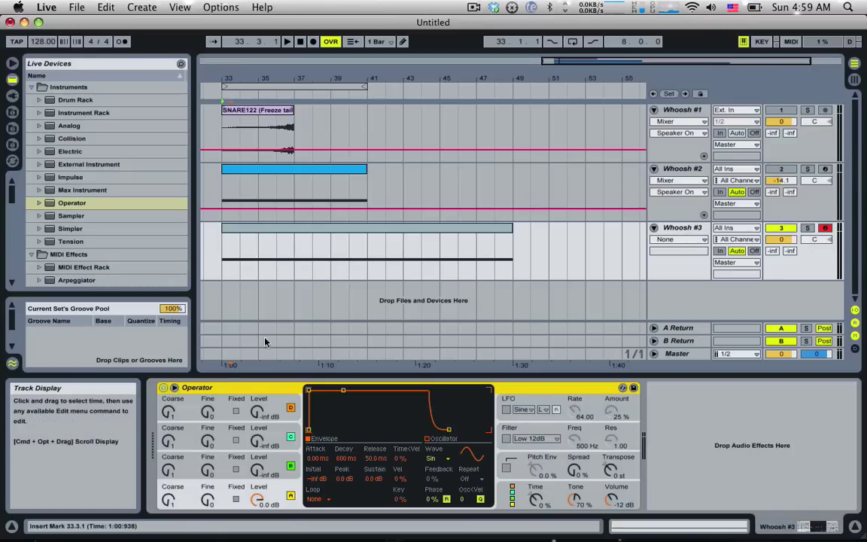
pyautogui.click(517, 480)
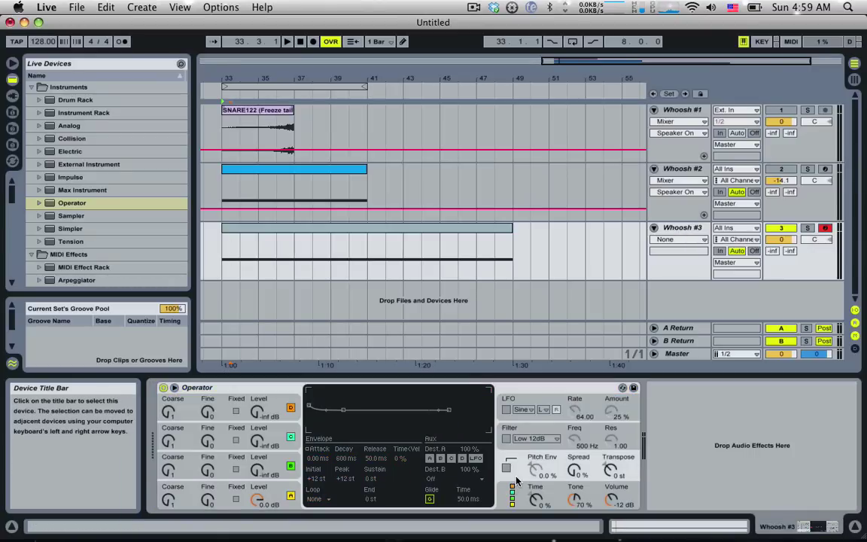
pyautogui.click(514, 486)
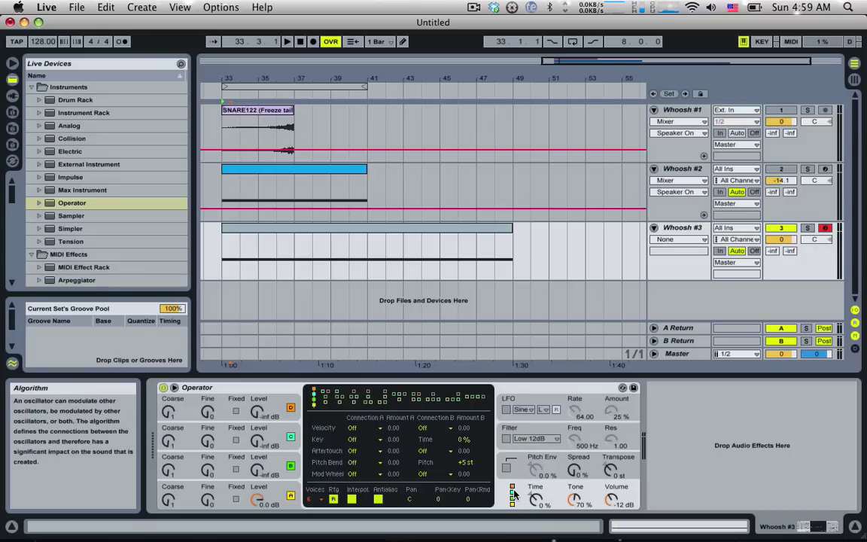
pyautogui.click(543, 489)
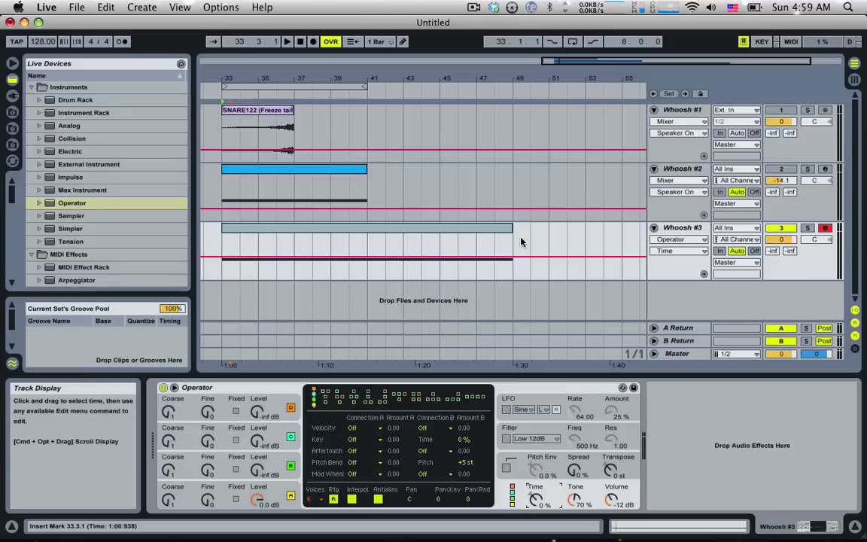
pyautogui.moveTo(467, 462); pyautogui.dragTo(466, 444)
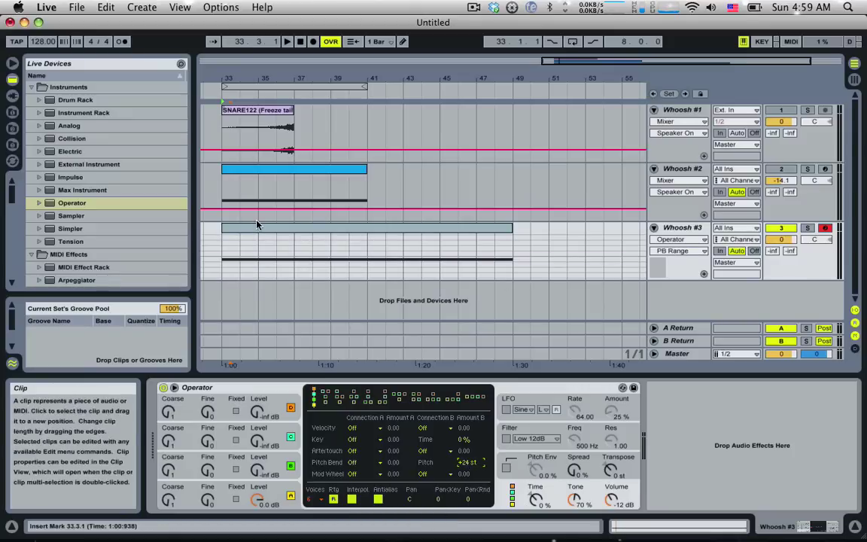
pyautogui.click(223, 233)
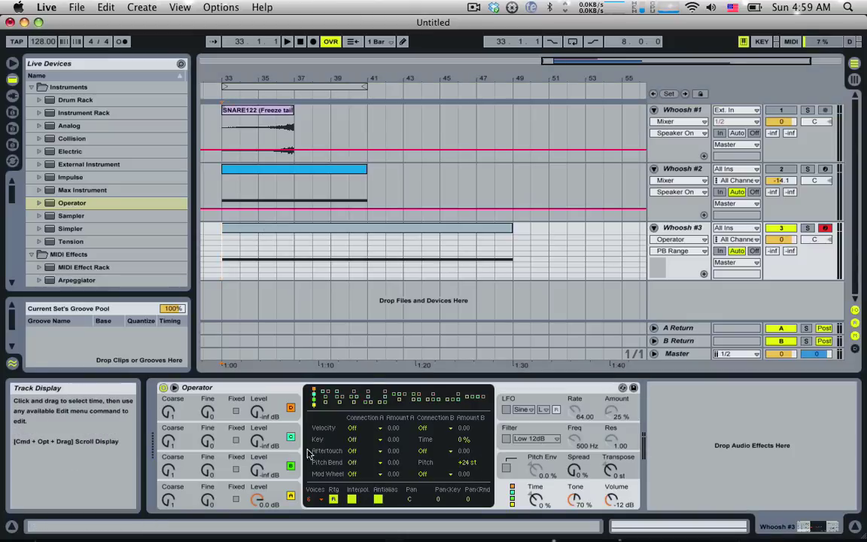
# Step: Play the riser briefly and change the waveform of Operator's oscillator A to Saw D
pyautogui.click(257, 498)
pyautogui.press('space')
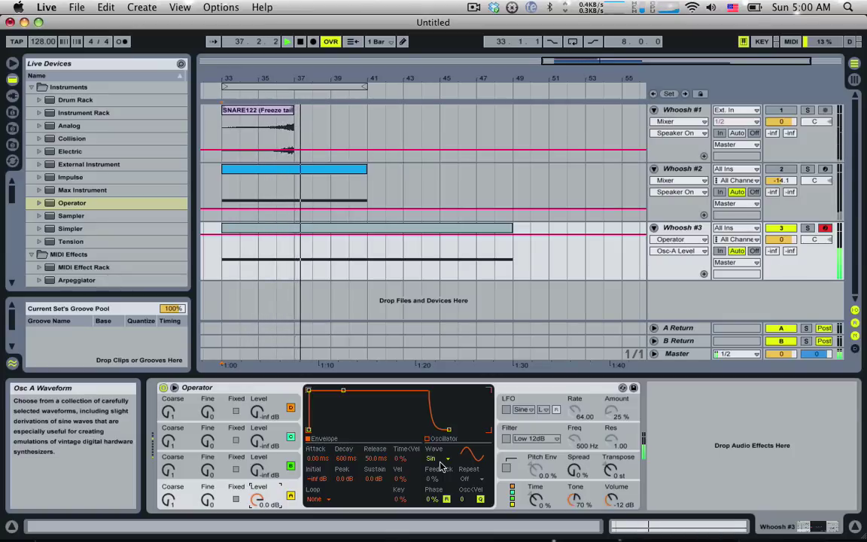
pyautogui.press('space')
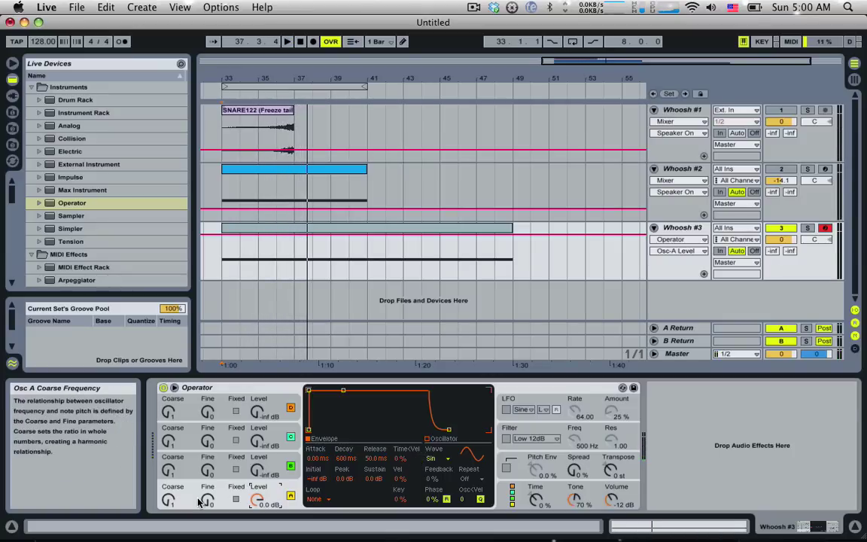
pyautogui.click(433, 460)
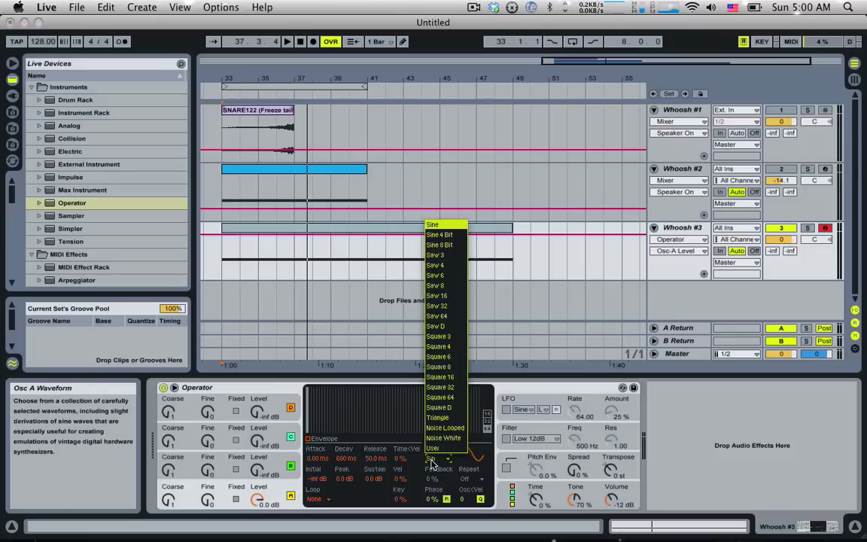
pyautogui.click(439, 328)
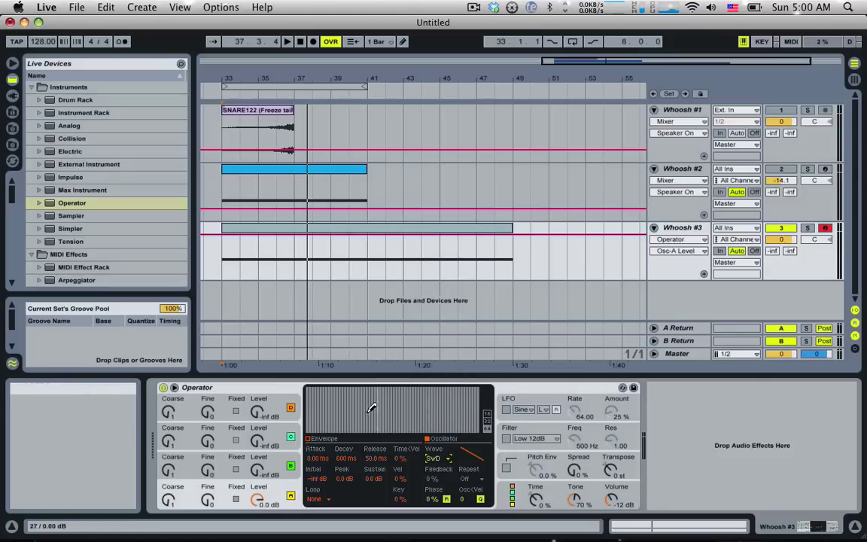
# Step: Lower the Whoosh #3 track volume to -9.2 dB and audition the riser
pyautogui.moveTo(781, 239); pyautogui.dragTo(781, 241)
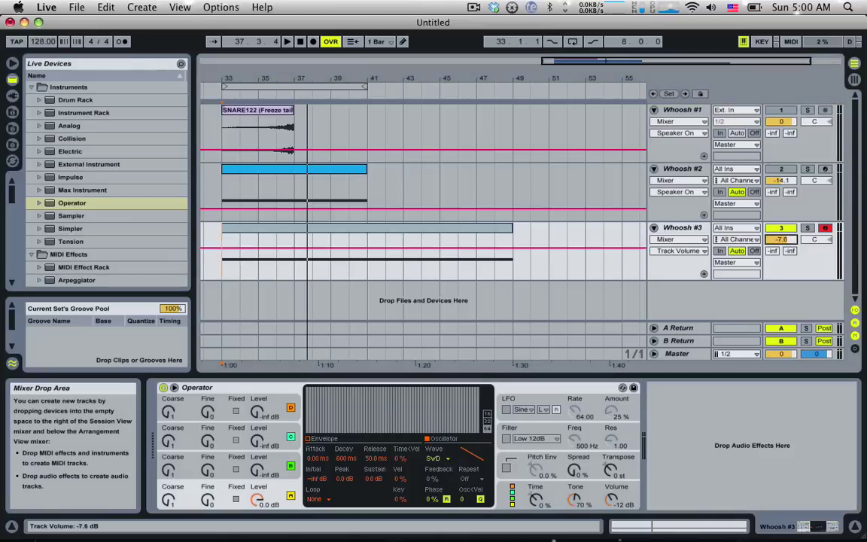
pyautogui.press('space')
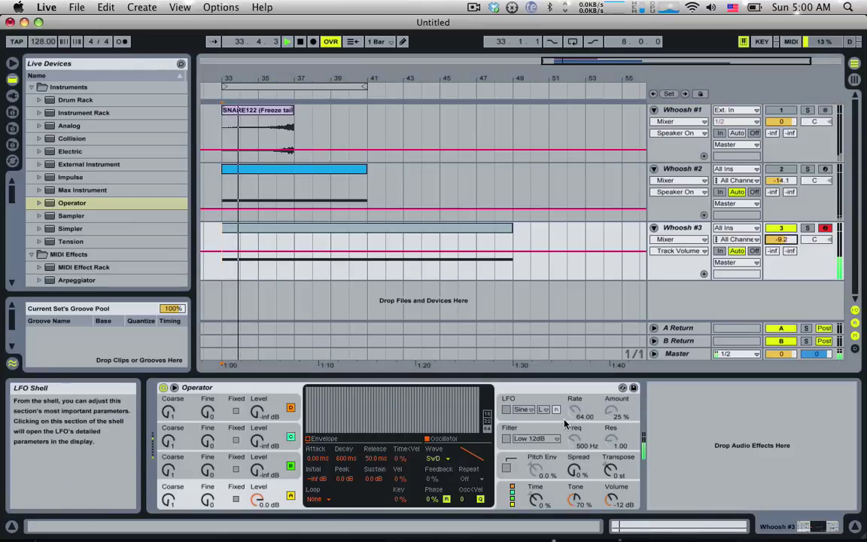
pyautogui.press('space')
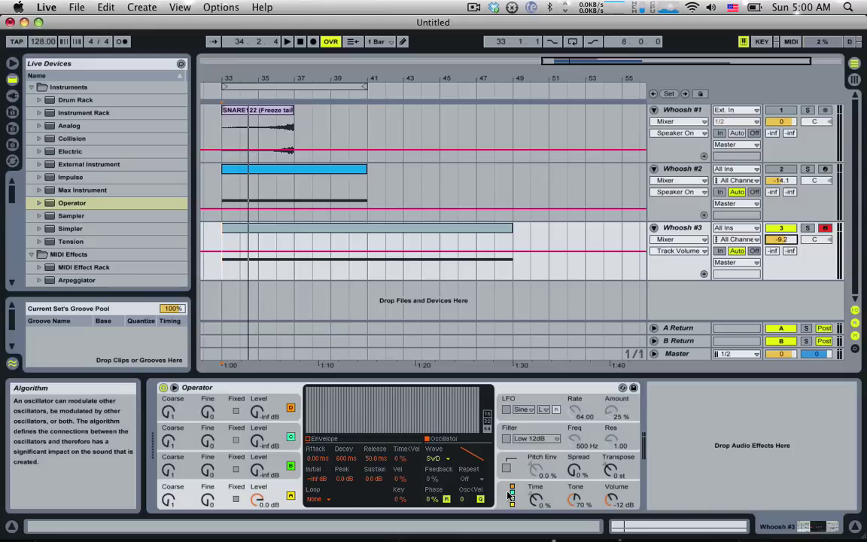
# Step: Choose Operator's all-parallel oscillator algorithm and turn off oscillators C and D
pyautogui.click(512, 499)
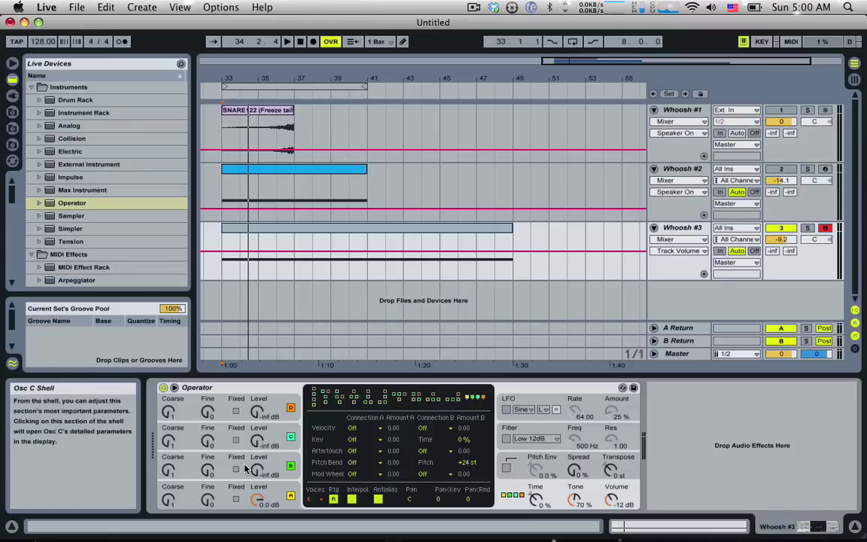
pyautogui.click(291, 437)
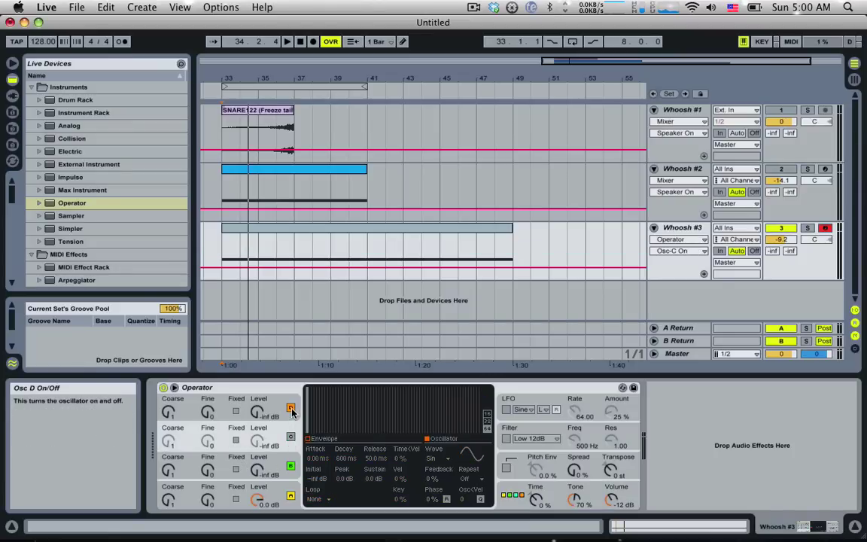
pyautogui.click(293, 412)
# Step: Raise oscillator B's level to 0.0 dB and set its waveform to Saw D
pyautogui.click(257, 471)
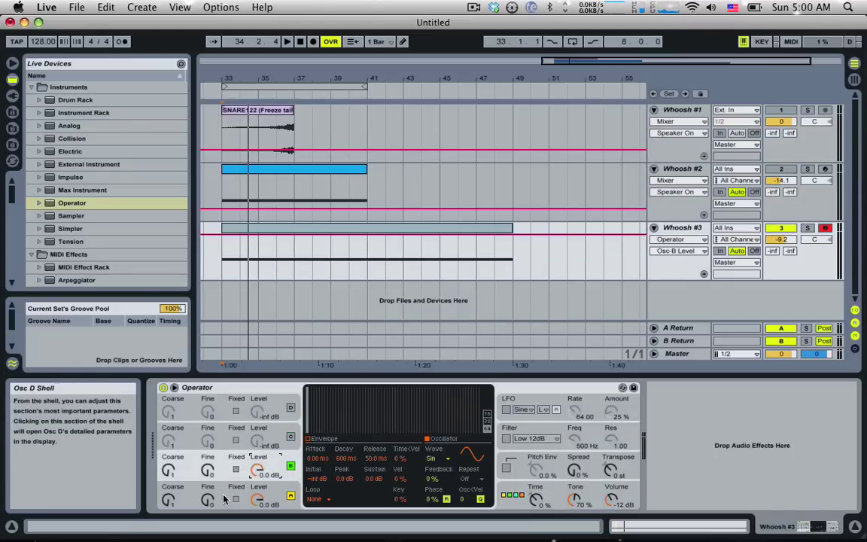
pyautogui.click(221, 500)
pyautogui.click(223, 469)
pyautogui.click(437, 458)
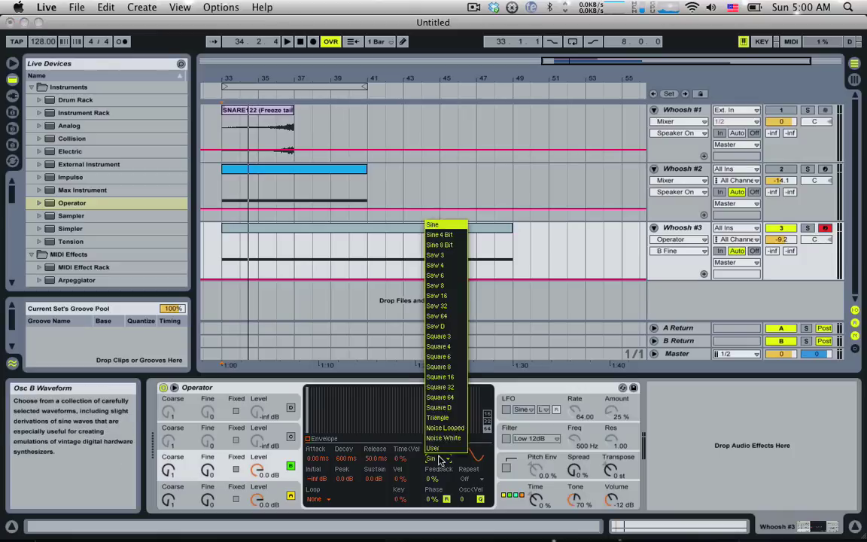
pyautogui.click(436, 327)
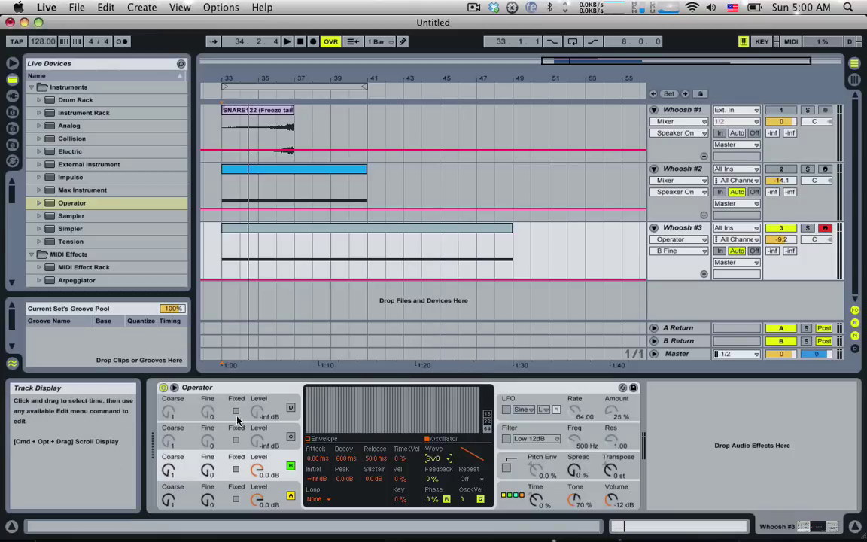
# Step: Detune oscillator B by setting its Fine value to about 8 while auditioning the riser
pyautogui.press('space')
pyautogui.press('space')
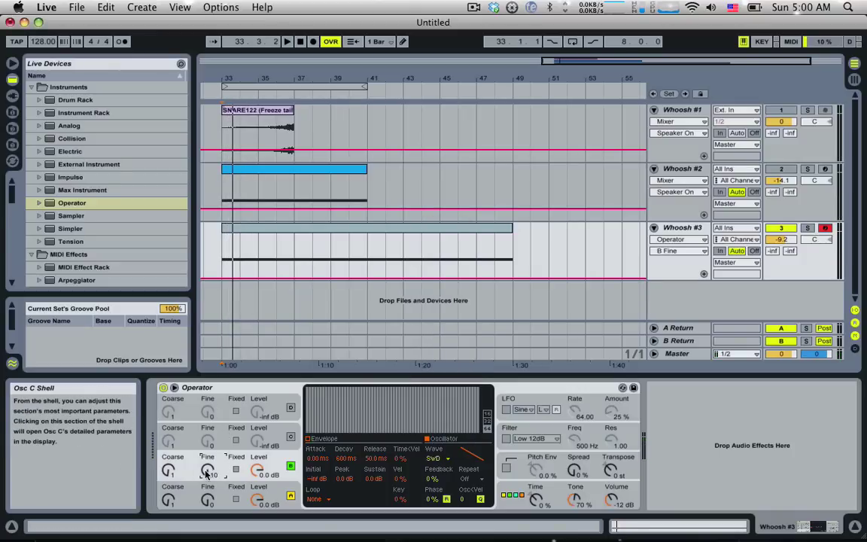
pyautogui.press('space')
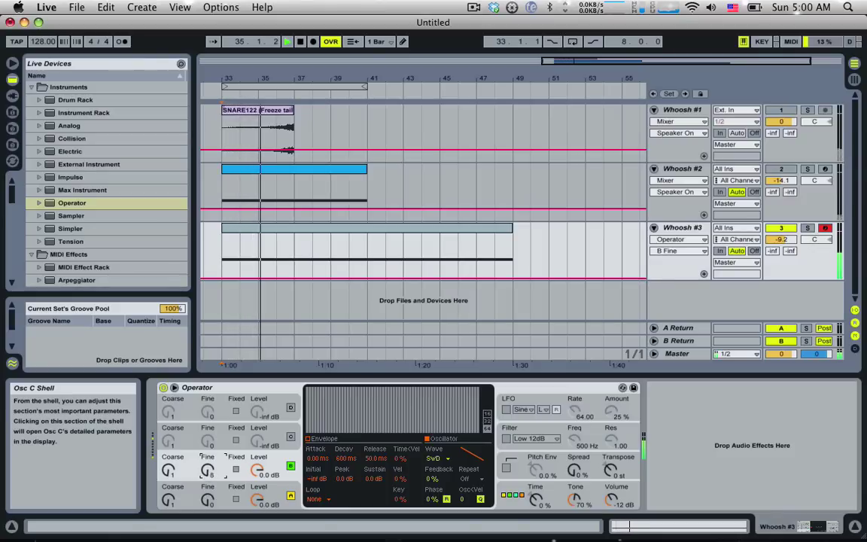
pyautogui.press('space')
# Step: Set Operator's Spread to 100 % and audition the riser
pyautogui.moveTo(584, 472); pyautogui.dragTo(584, 392)
pyautogui.press('space')
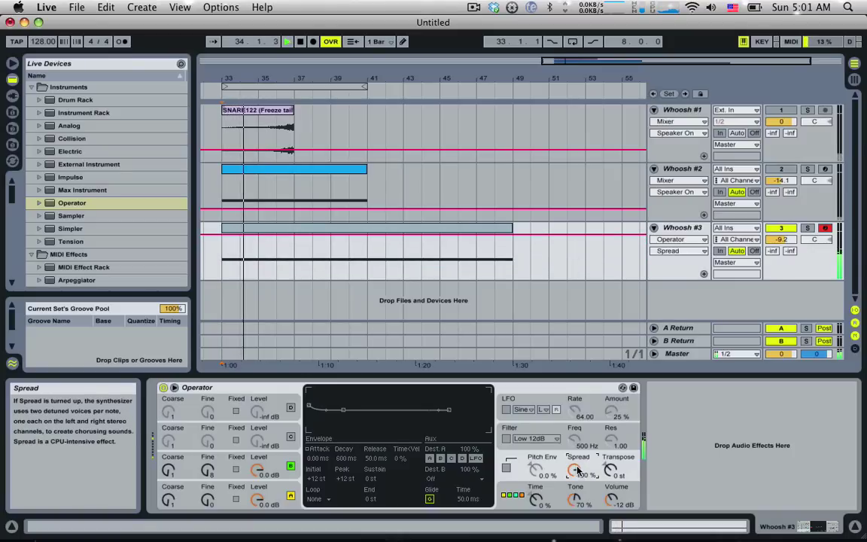
pyautogui.press('space')
# Step: Turn on Operator's Low 12dB filter and automate its frequency from 59.3 Hz at 33.1.1 to about 10.3 kHz at 49.1.1
pyautogui.click(520, 438)
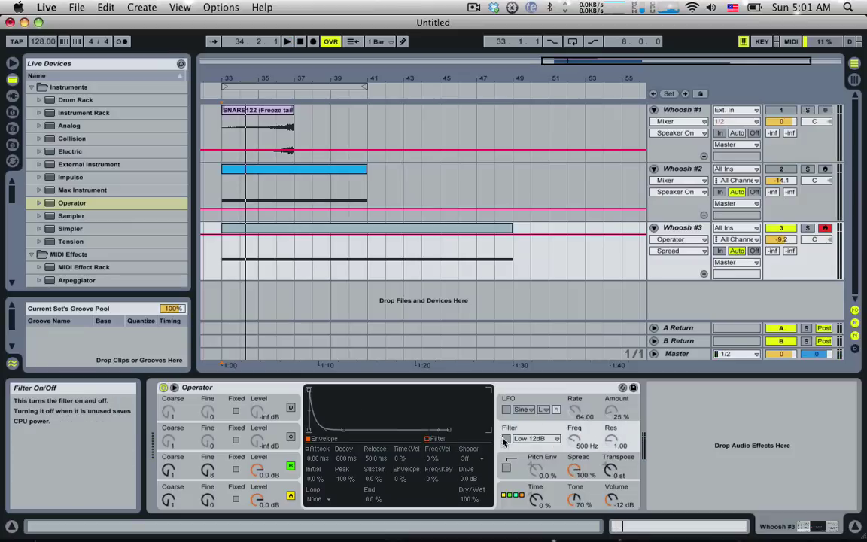
pyautogui.click(507, 439)
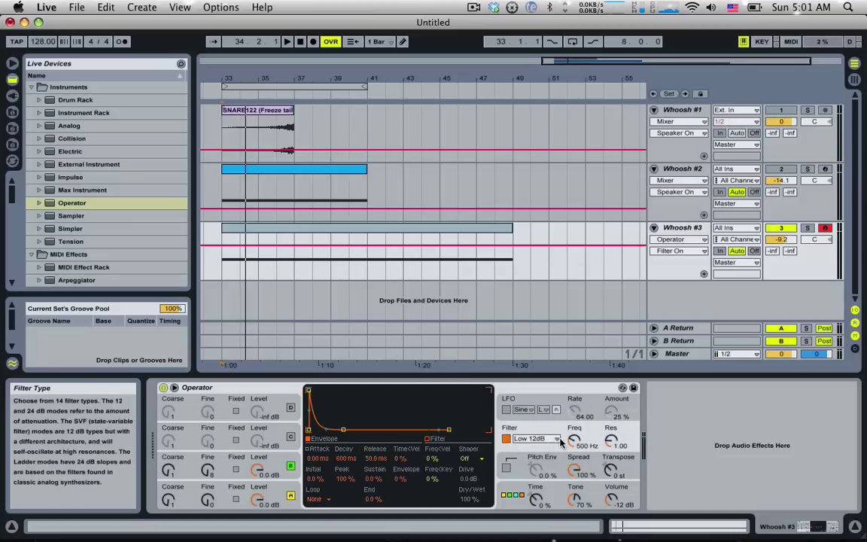
pyautogui.moveTo(575, 442); pyautogui.dragTo(574, 468)
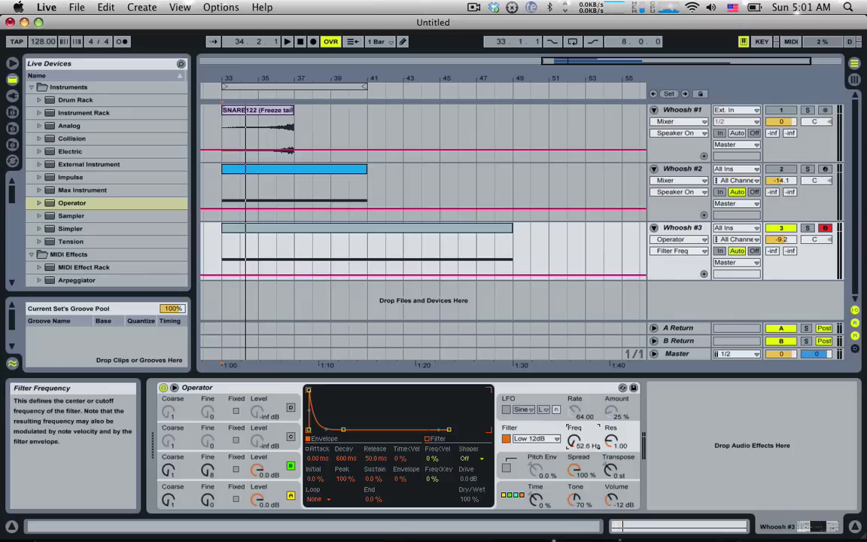
pyautogui.click(229, 276)
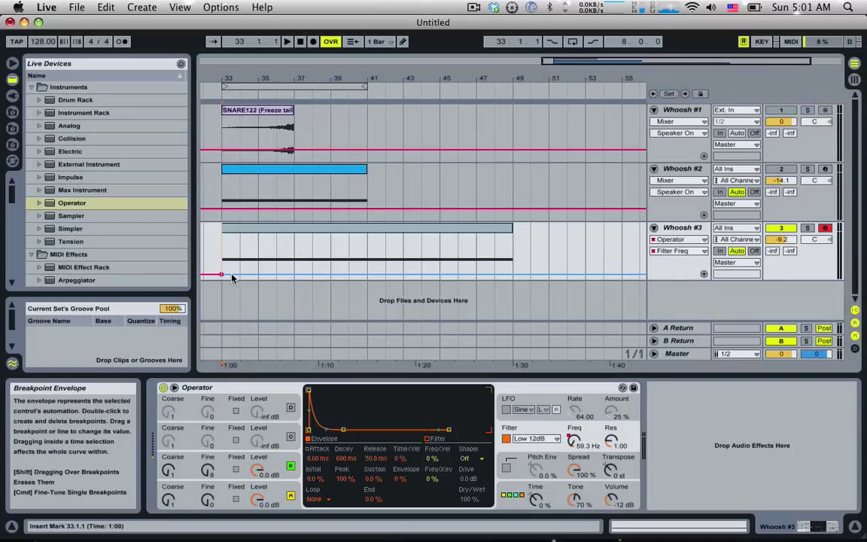
pyautogui.moveTo(232, 278); pyautogui.dragTo(512, 240)
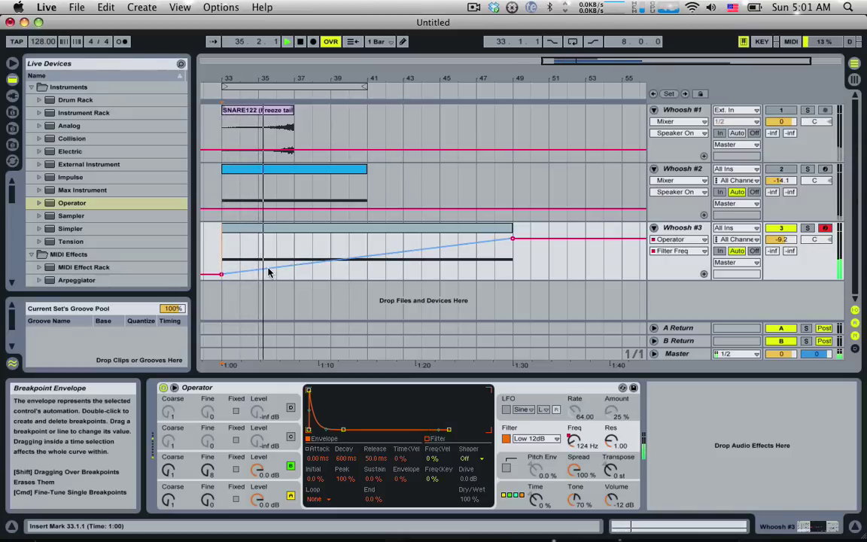
# Step: Turn on Operator's LFO and review its destinations and the Fine settings of oscillators A and B
pyautogui.click(507, 400)
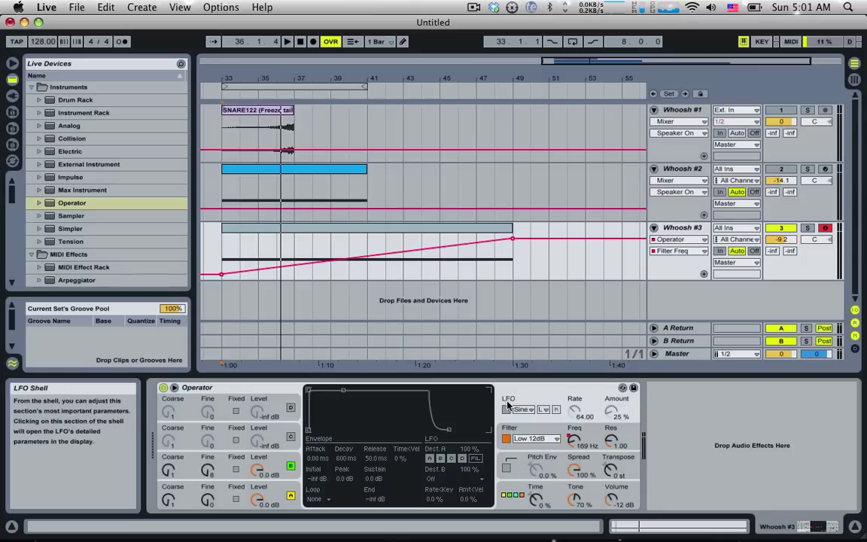
pyautogui.click(507, 409)
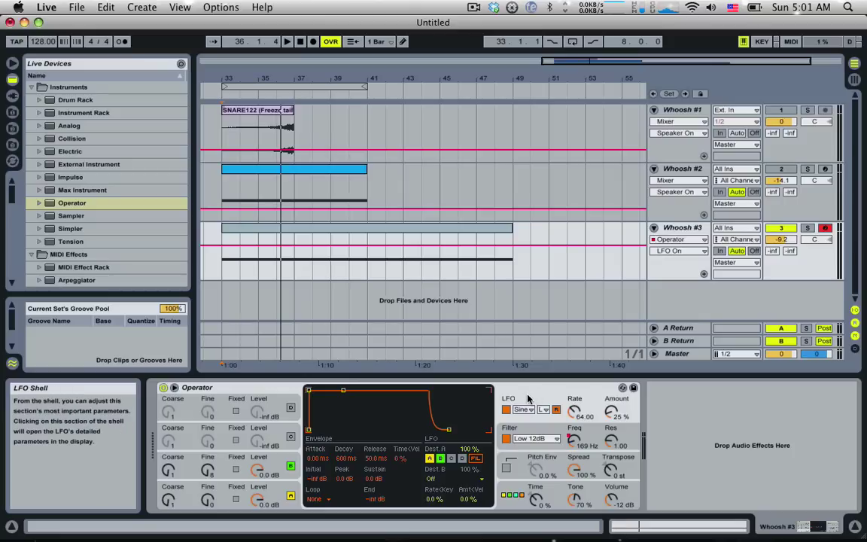
pyautogui.click(436, 459)
pyautogui.click(225, 492)
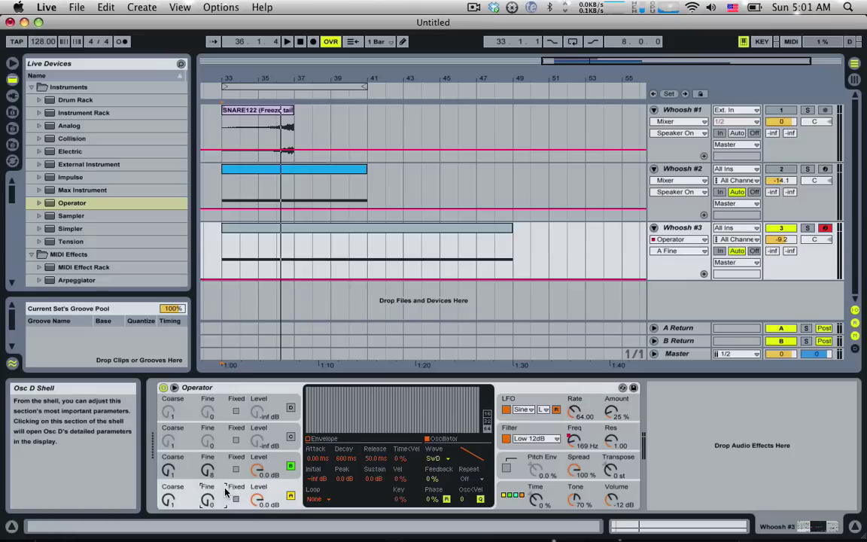
pyautogui.click(226, 465)
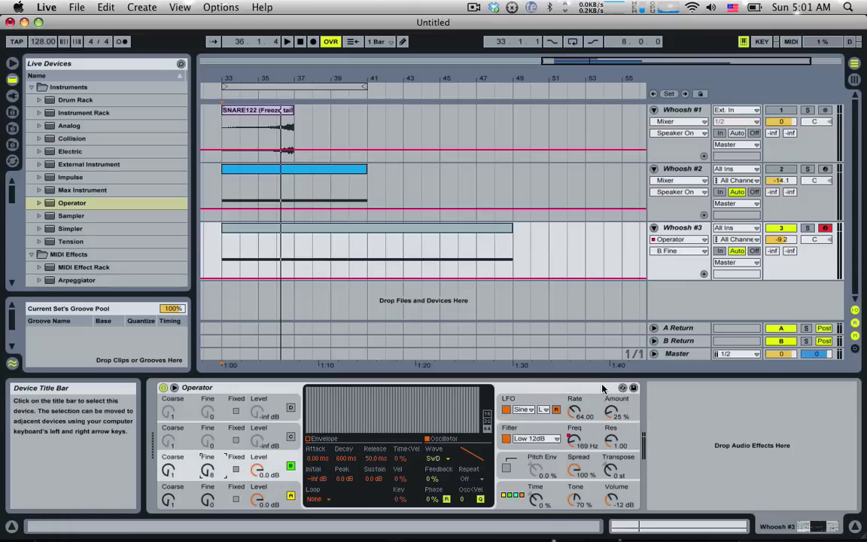
# Step: Audition faster LFO rates and automate the LFO rate from 9.63 at 33.1.1 to 127.00 at 49.1.1
pyautogui.press('space')
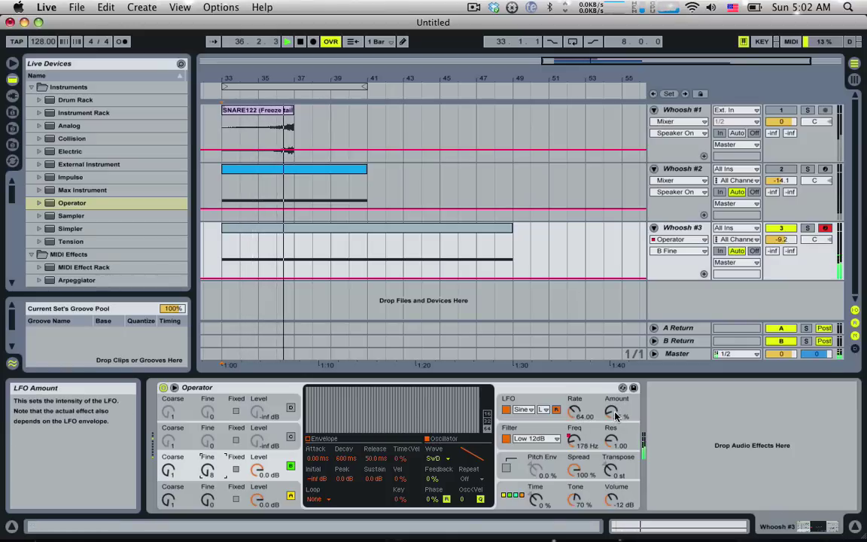
pyautogui.click(578, 415)
pyautogui.moveTo(579, 415); pyautogui.dragTo(579, 328)
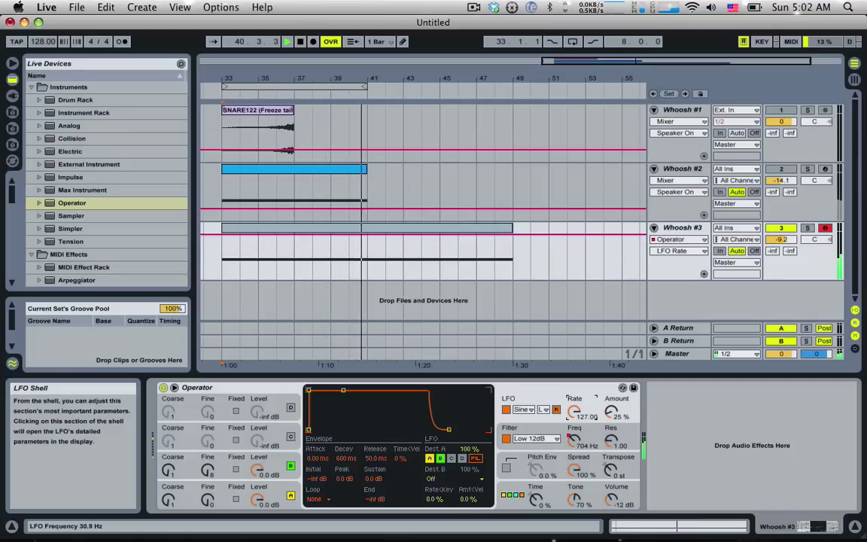
pyautogui.press('space')
pyautogui.moveTo(575, 413); pyautogui.dragTo(574, 426)
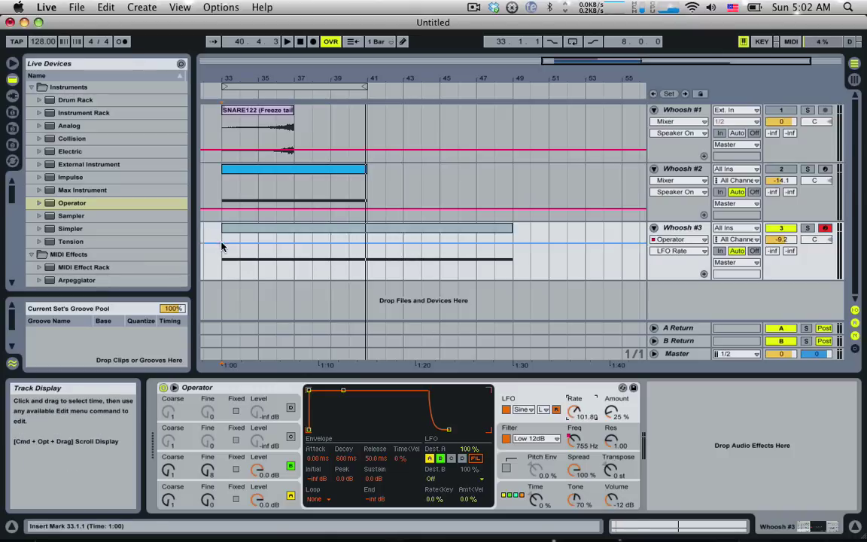
pyautogui.moveTo(223, 247); pyautogui.dragTo(514, 235)
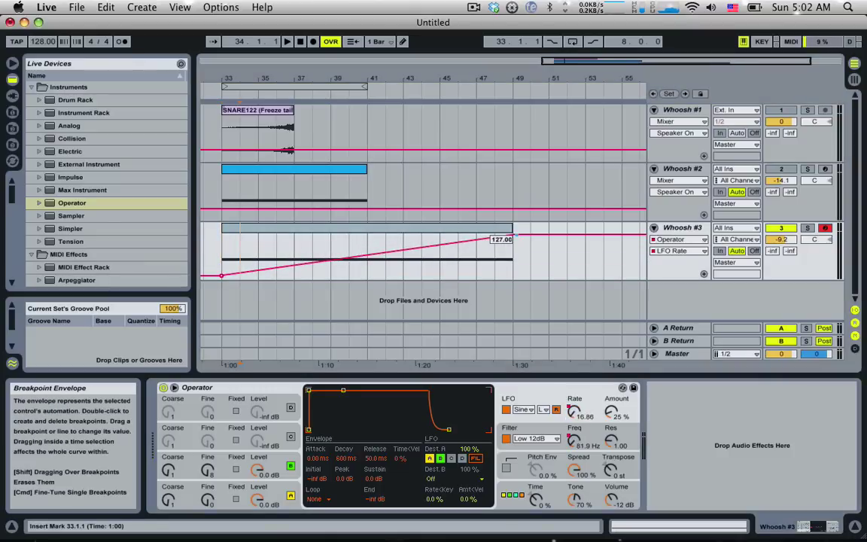
# Step: Automate Operator's LFO amount from 7.6 % at 33.1.1 to 59 % at 49.1.1 and play the whole riser
pyautogui.click(612, 413)
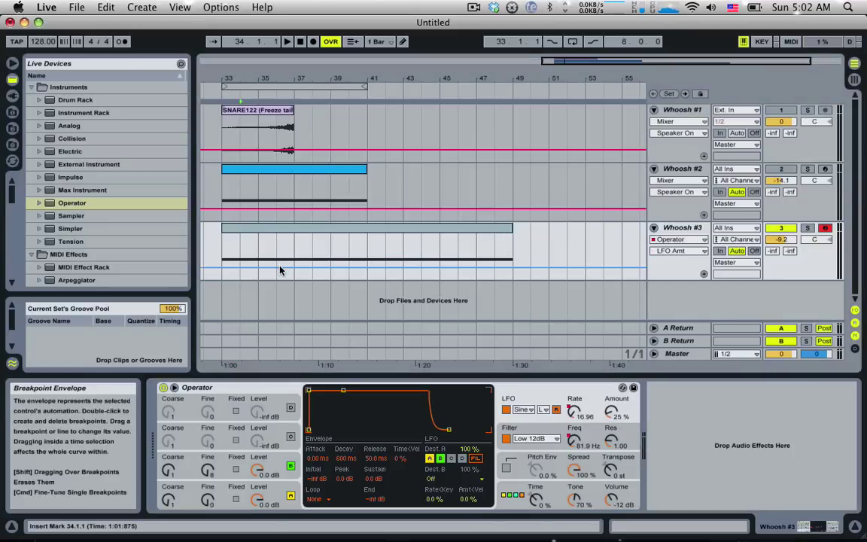
pyautogui.moveTo(234, 268); pyautogui.dragTo(512, 256)
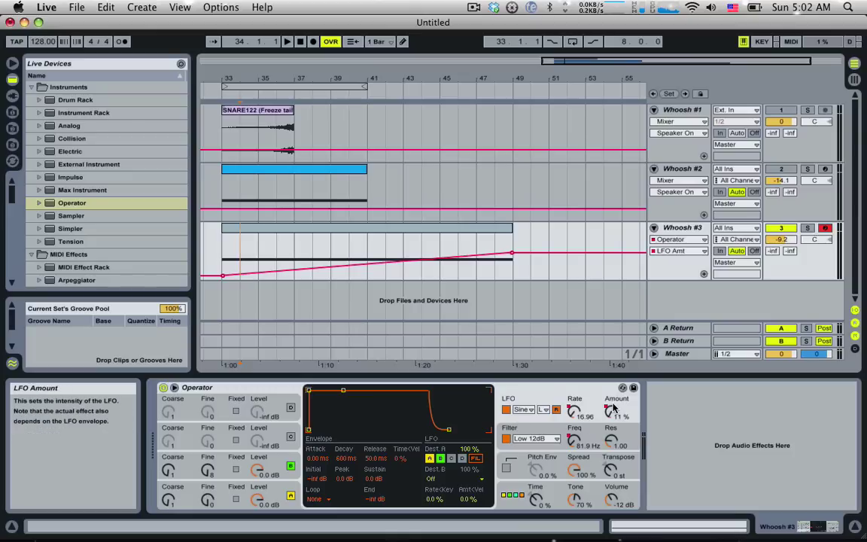
pyautogui.click(224, 256)
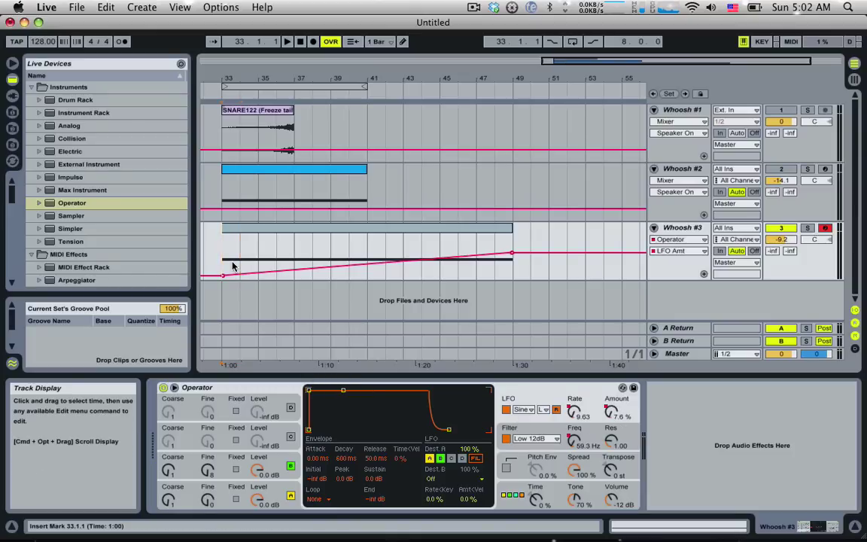
pyautogui.press('space')
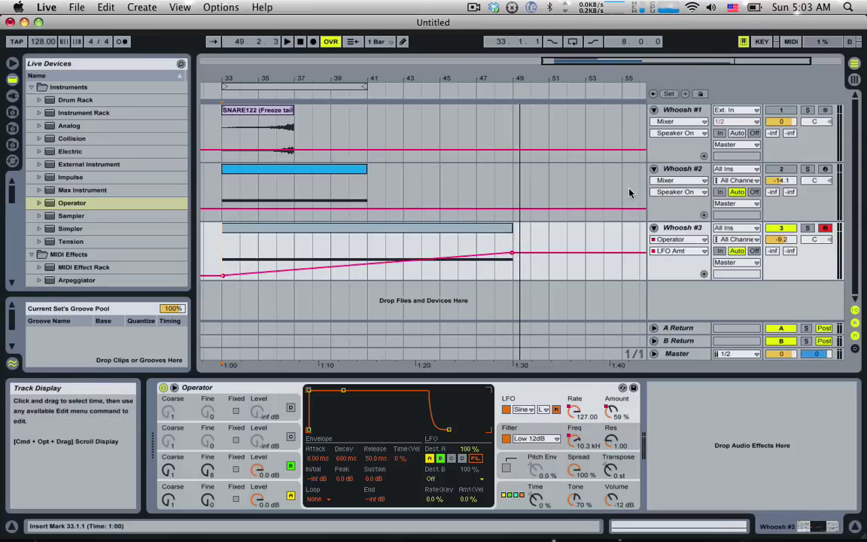
# Step: Review the devices on the Whoosh #1 and Whoosh #2 tracks
pyautogui.click(698, 170)
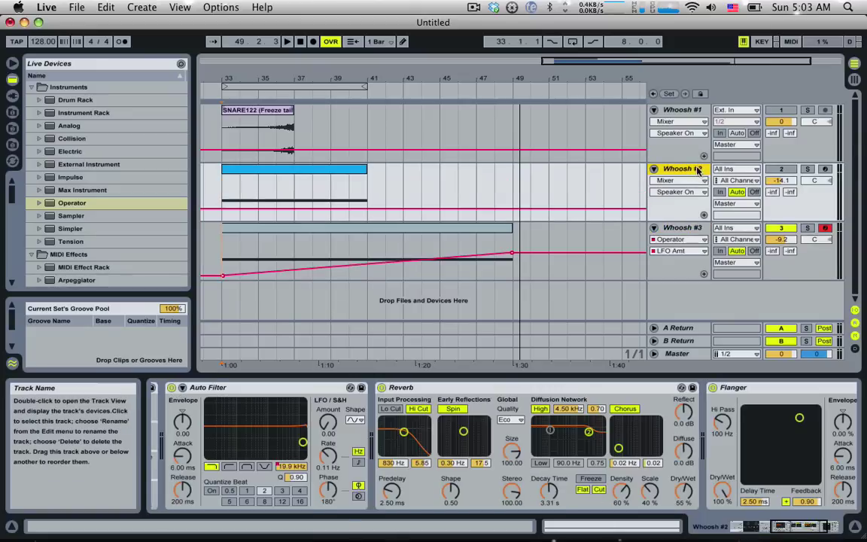
pyautogui.click(678, 161)
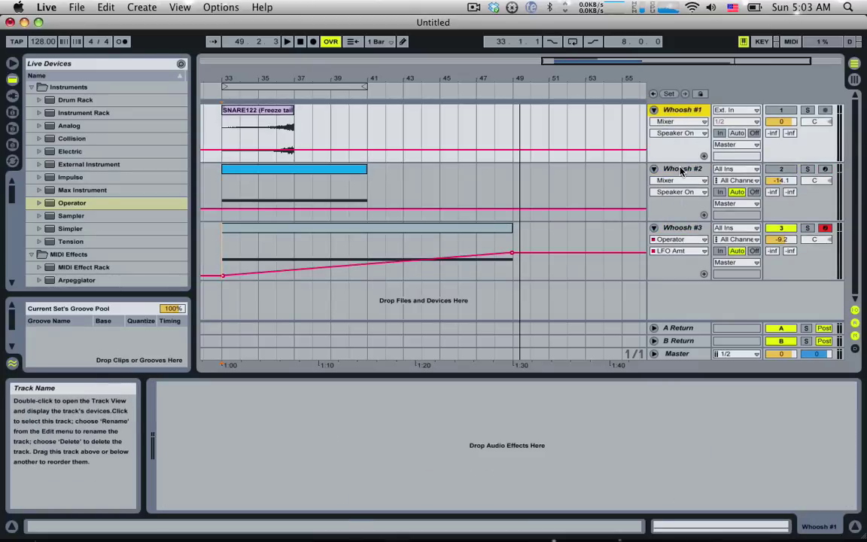
pyautogui.click(681, 168)
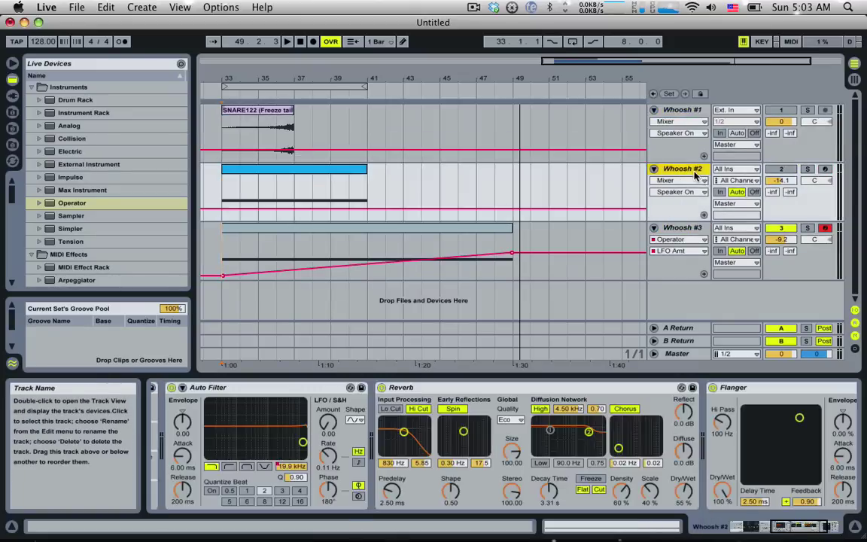
pyautogui.moveTo(567, 80); pyautogui.dragTo(619, 78)
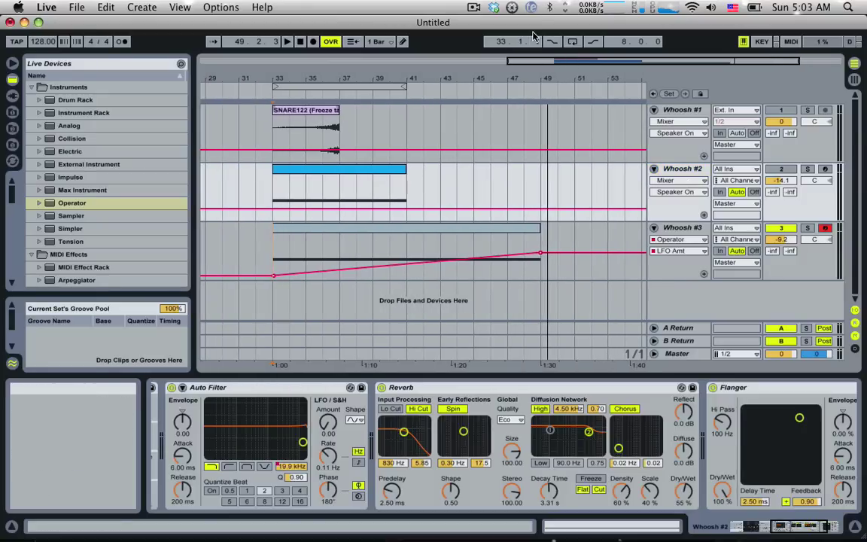